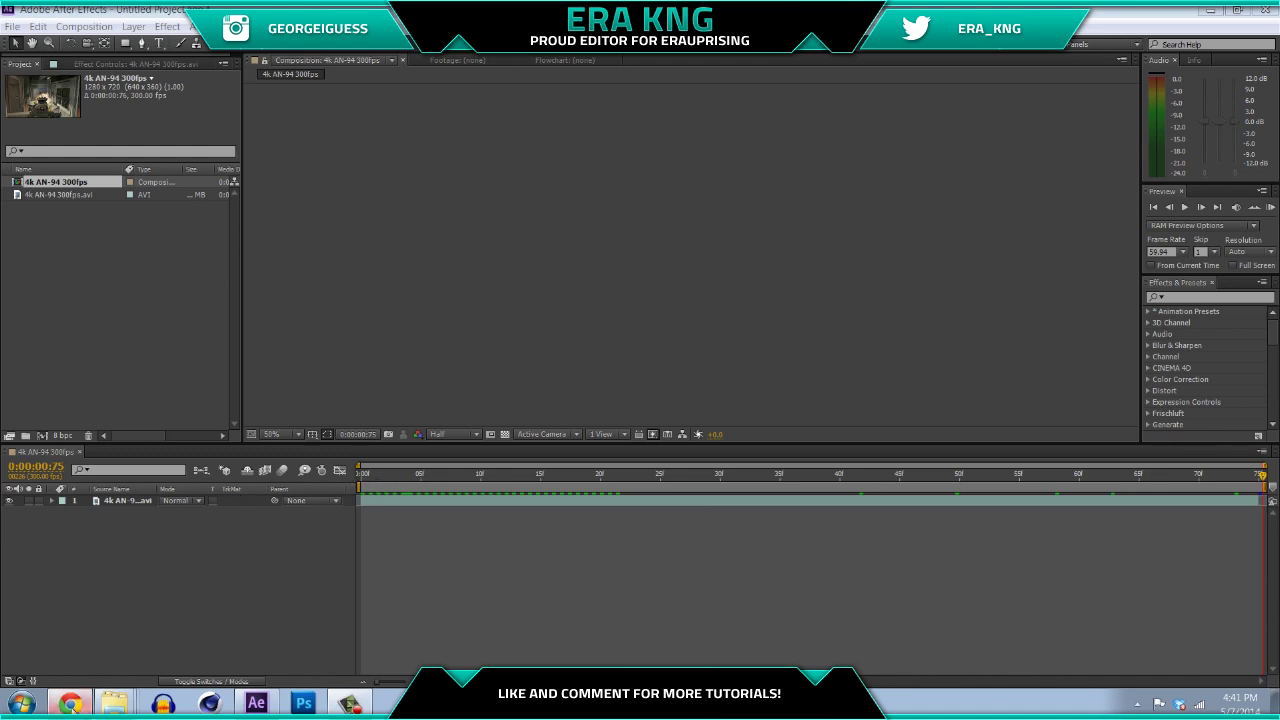
# Switch from After Effects over to the web browser.
pyautogui.click(69, 703)
# Open the Pictures example video on YouTube and watch it for a while.
pyautogui.click(60, 9)
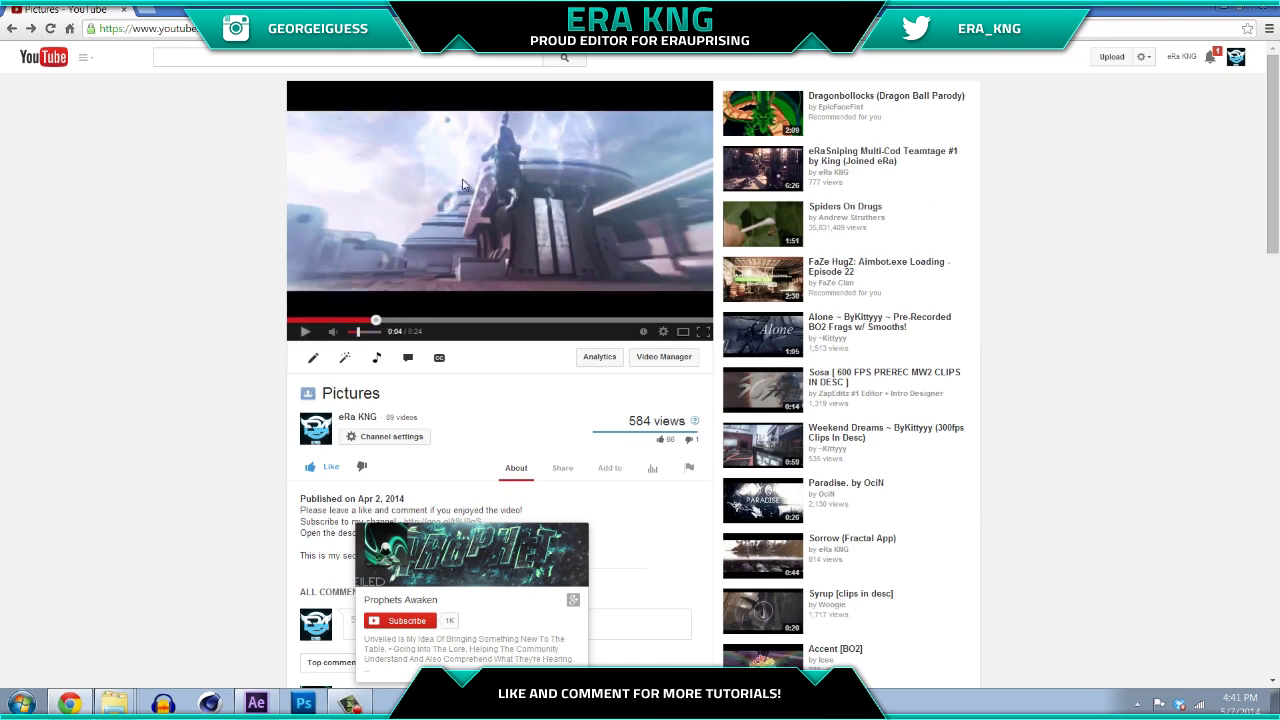
pyautogui.click(302, 336)
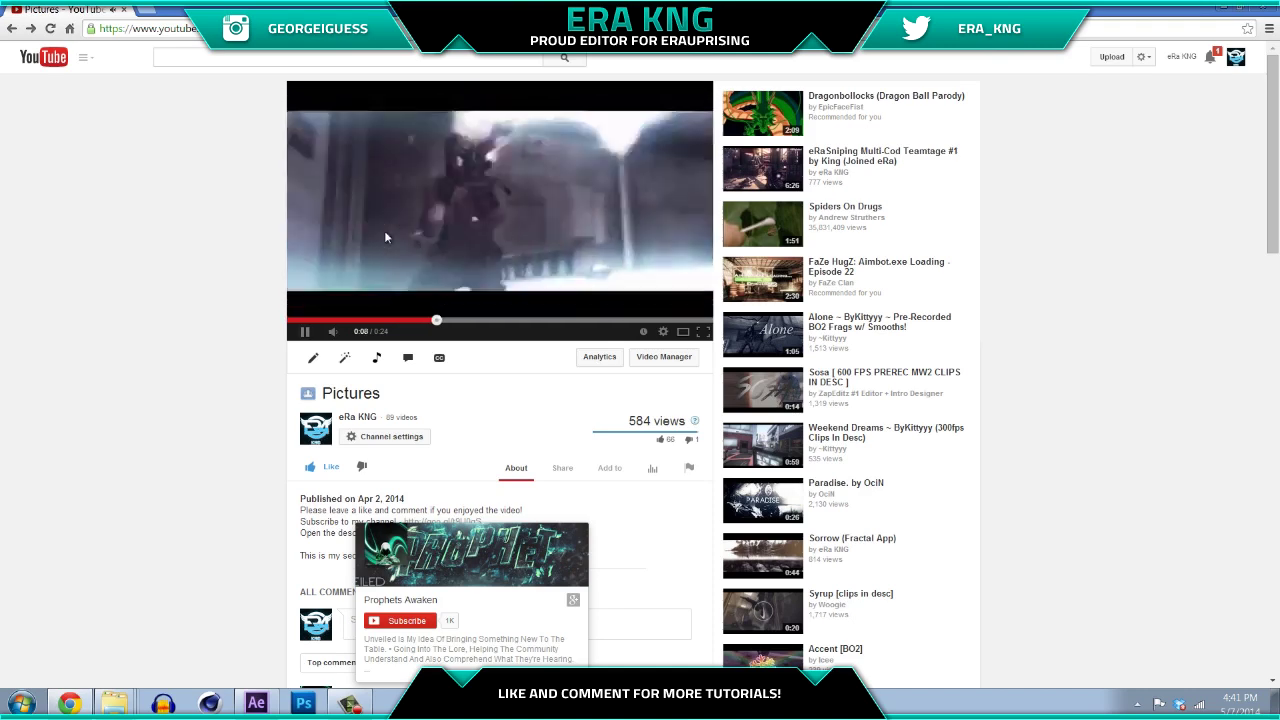
pyautogui.click(384, 240)
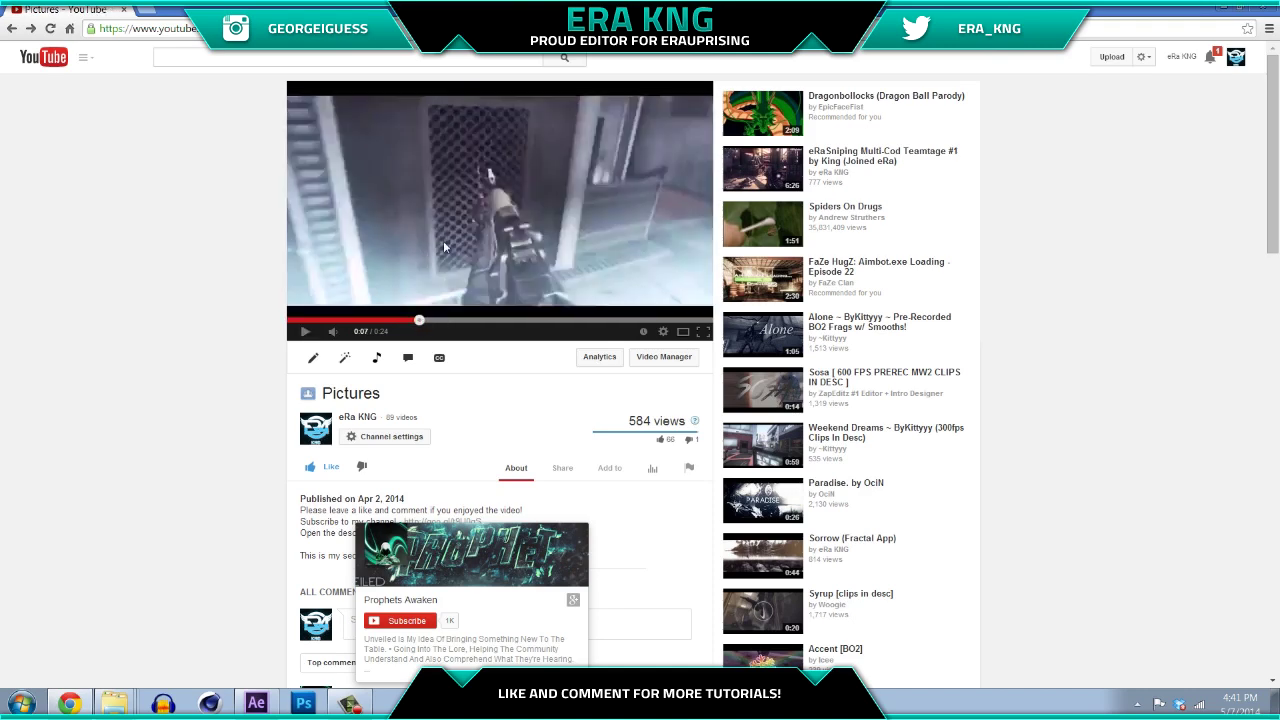
pyautogui.click(446, 247)
pyautogui.click(358, 227)
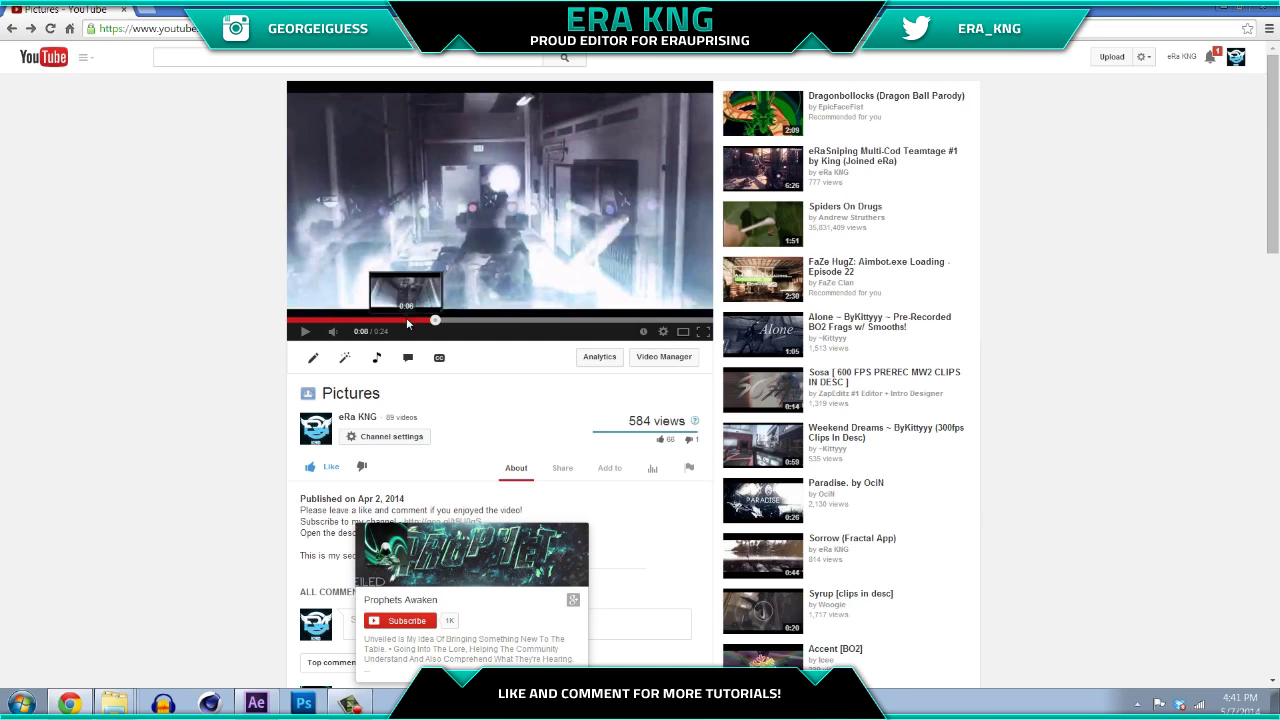
# Back in After Effects, scrub the AN-94 footage and return to frame 0 on the clip layer.
pyautogui.hotkey('alt', 'Tab')
pyautogui.moveTo(421, 483); pyautogui.dragTo(324, 486)
pyautogui.click(421, 504)
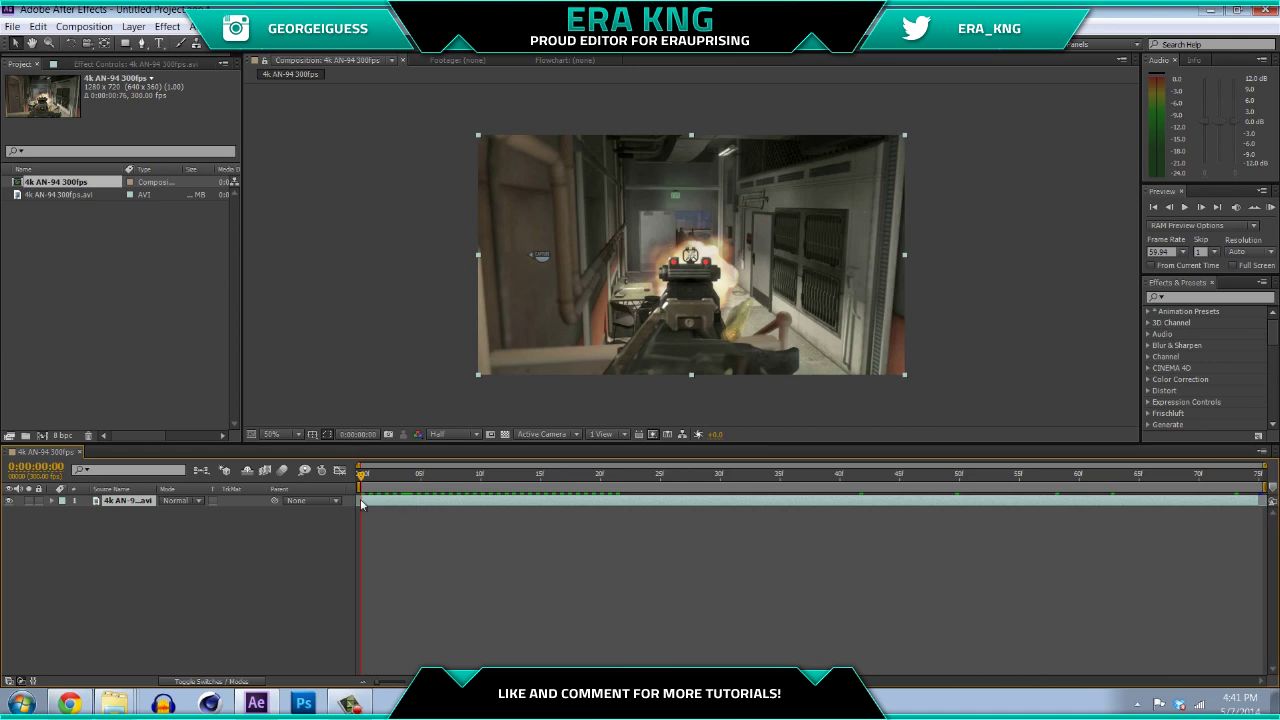
# Open the AN-94 clip in the Layer panel and paint a Roto Brush foreground stroke over the gun.
pyautogui.doubleClick(413, 502)
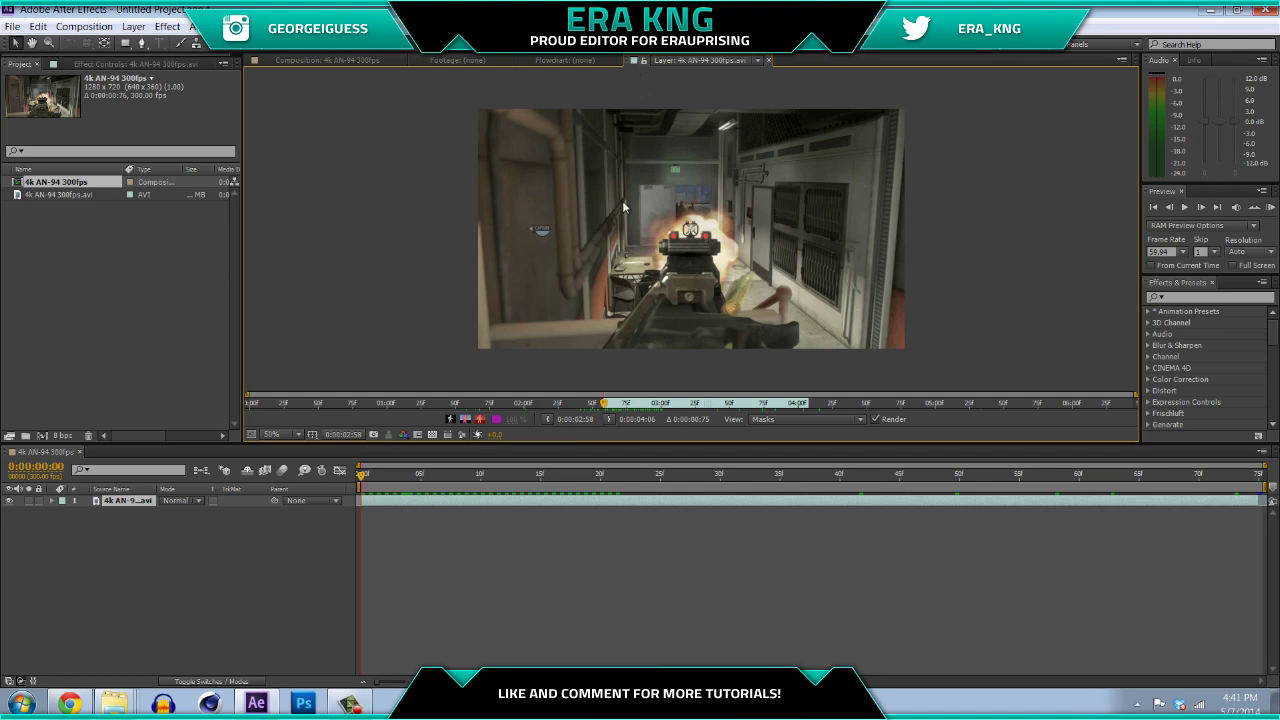
pyautogui.click(238, 50)
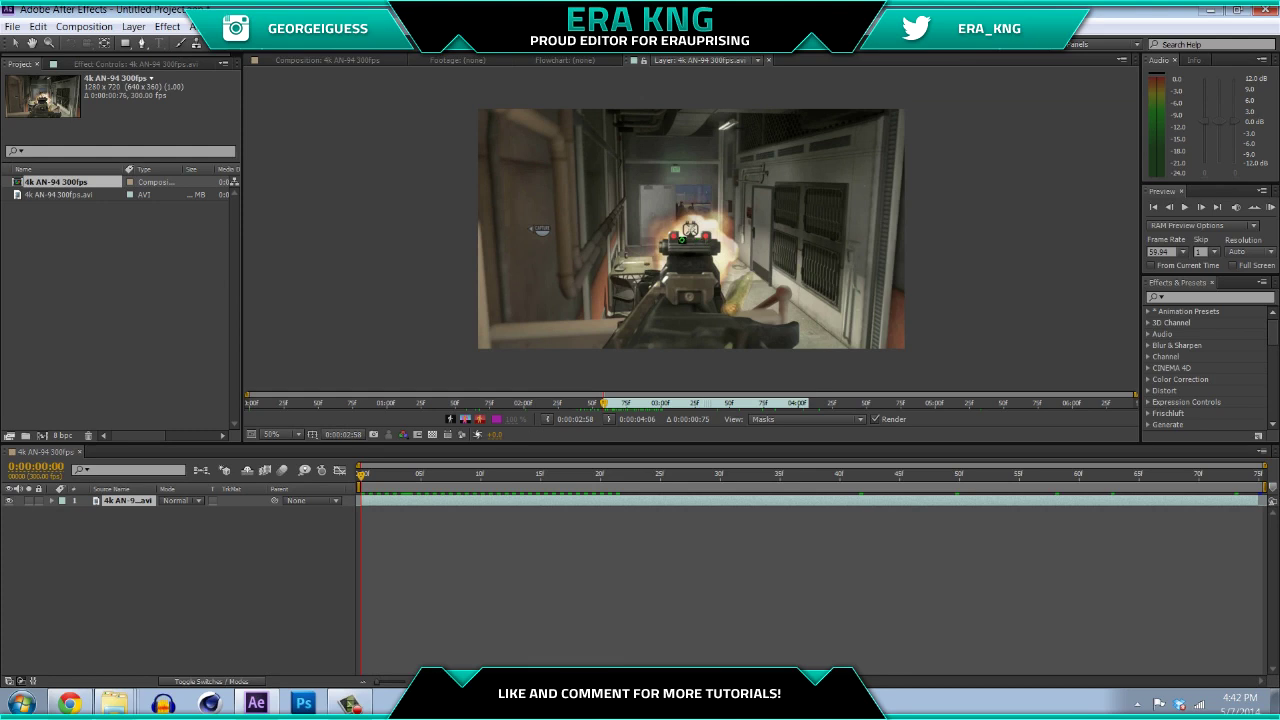
pyautogui.moveTo(670, 242)
pyautogui.mouseDown()
pyautogui.moveTo(711, 238)
pyautogui.moveTo(697, 248)
pyautogui.moveTo(718, 318)
pyautogui.moveTo(776, 337)
pyautogui.moveTo(637, 346)
pyautogui.moveTo(672, 242)
pyautogui.mouseUp()
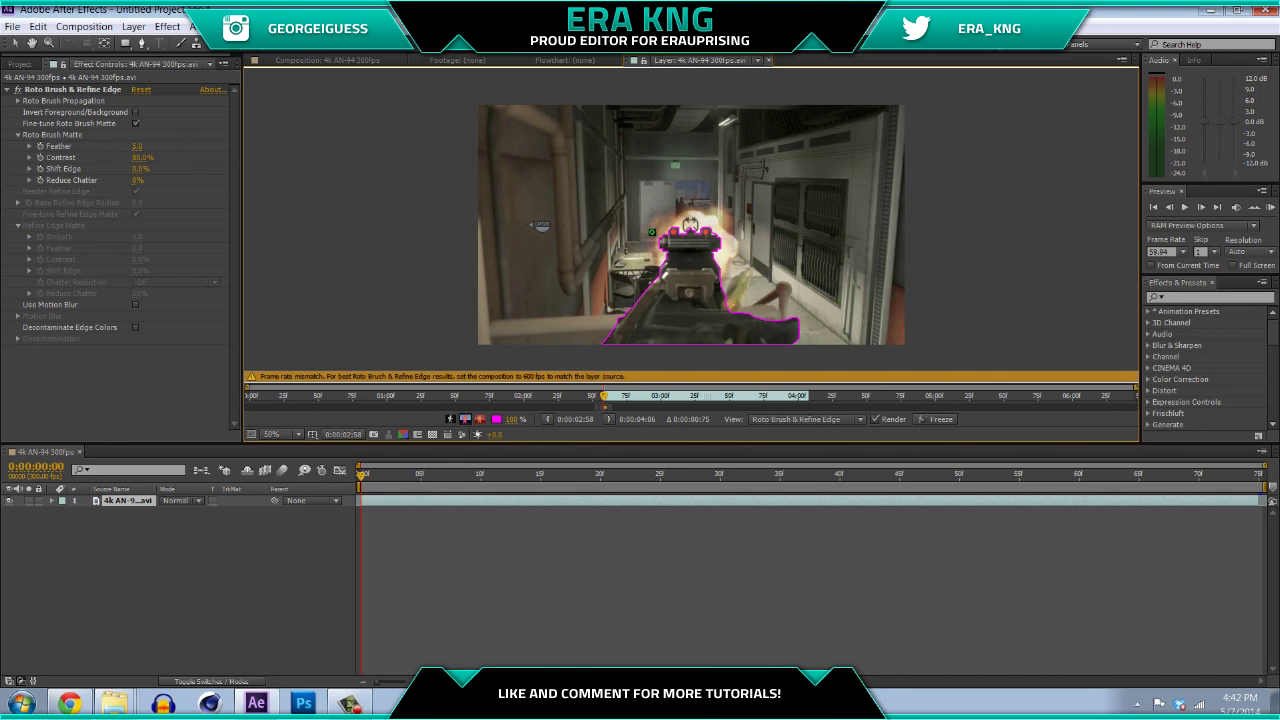
# Set the Roto Brush Matte Feather to 55, after first trying 33.
pyautogui.click(137, 148)
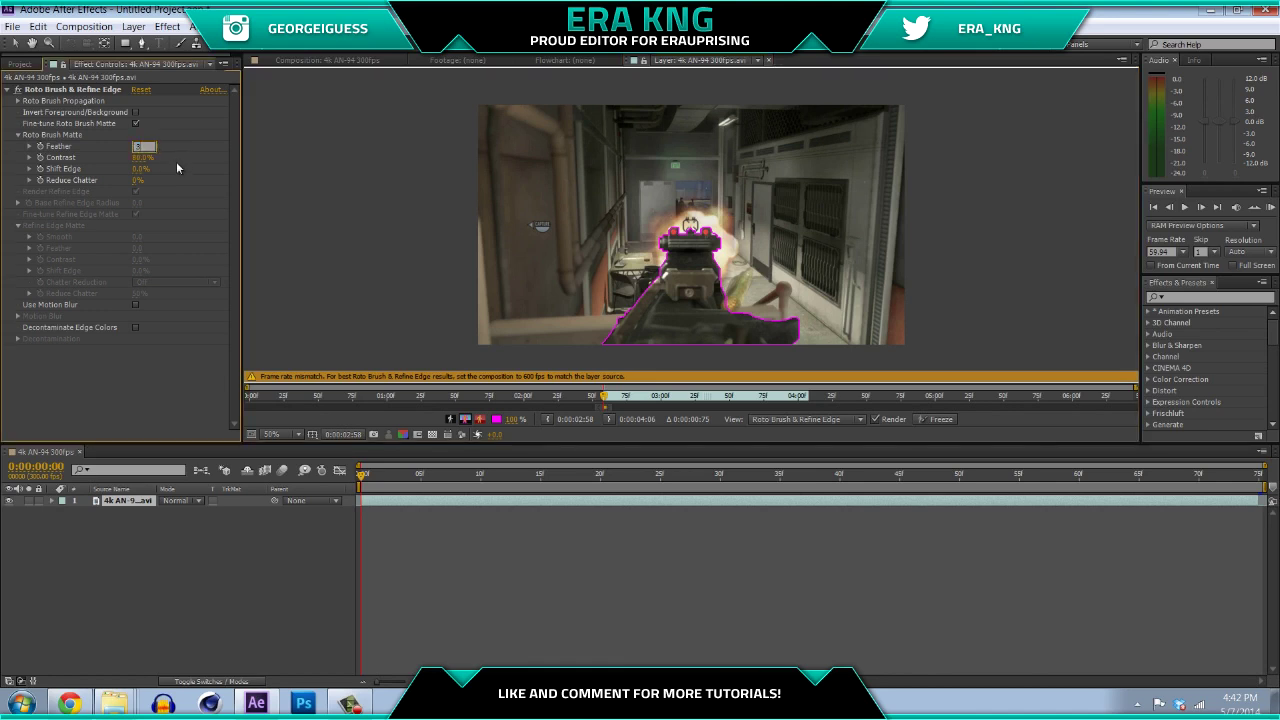
pyautogui.write('33')
pyautogui.press('Return')
pyautogui.click(140, 147)
pyautogui.press('Return')
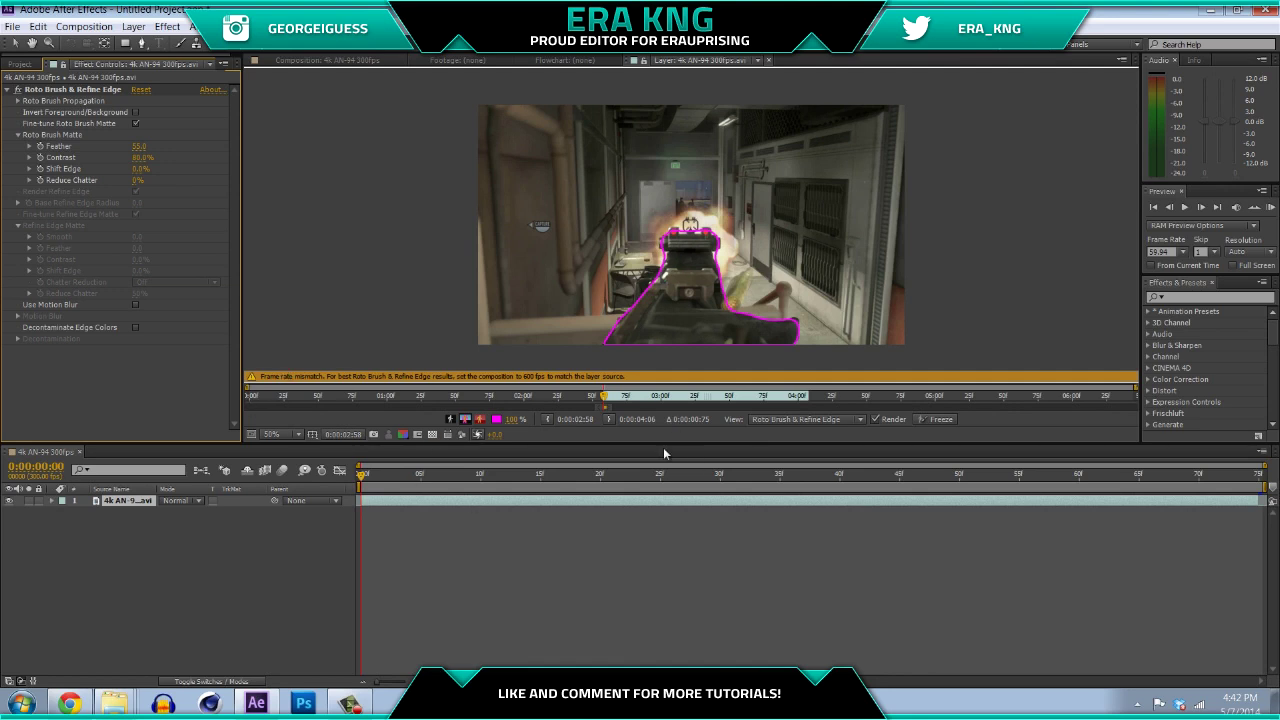
# Zoom the layer time ruler, extend the Roto Brush span, and review the outline on frames 1–5.
pyautogui.moveTo(1137, 388)
pyautogui.mouseDown()
pyautogui.moveTo(466, 390)
pyautogui.moveTo(675, 400)
pyautogui.mouseUp()
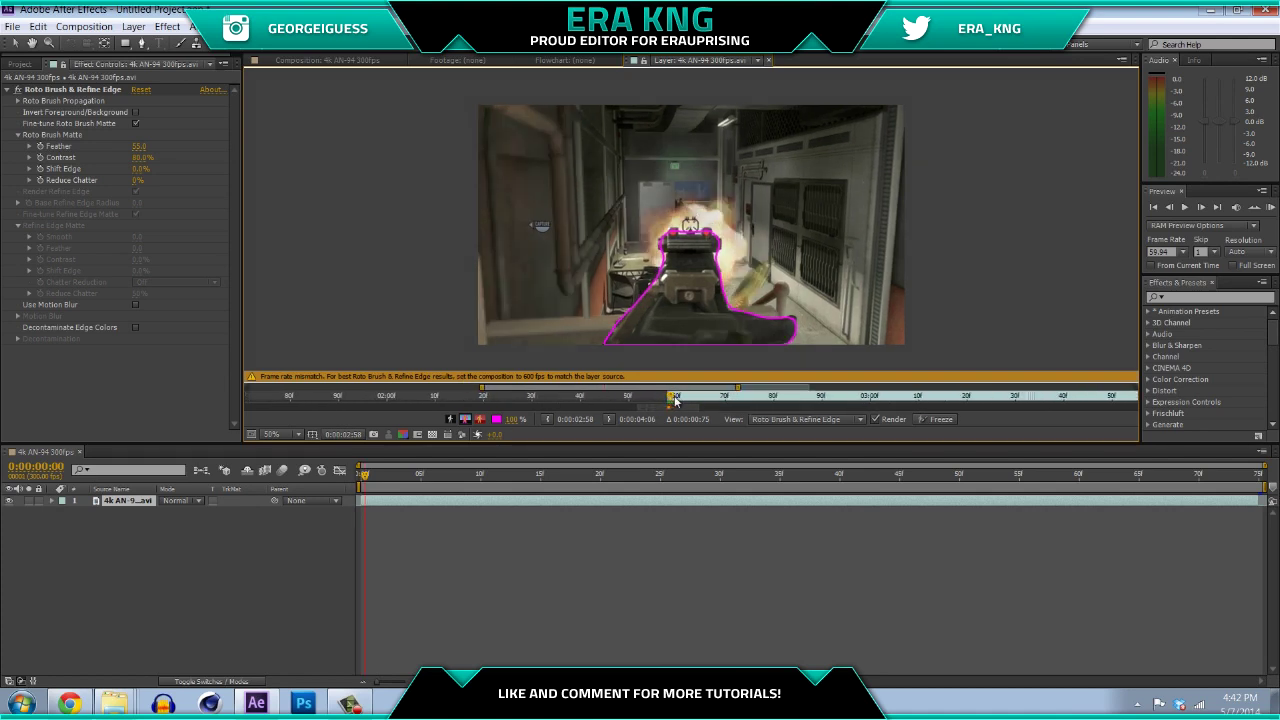
pyautogui.click(725, 402)
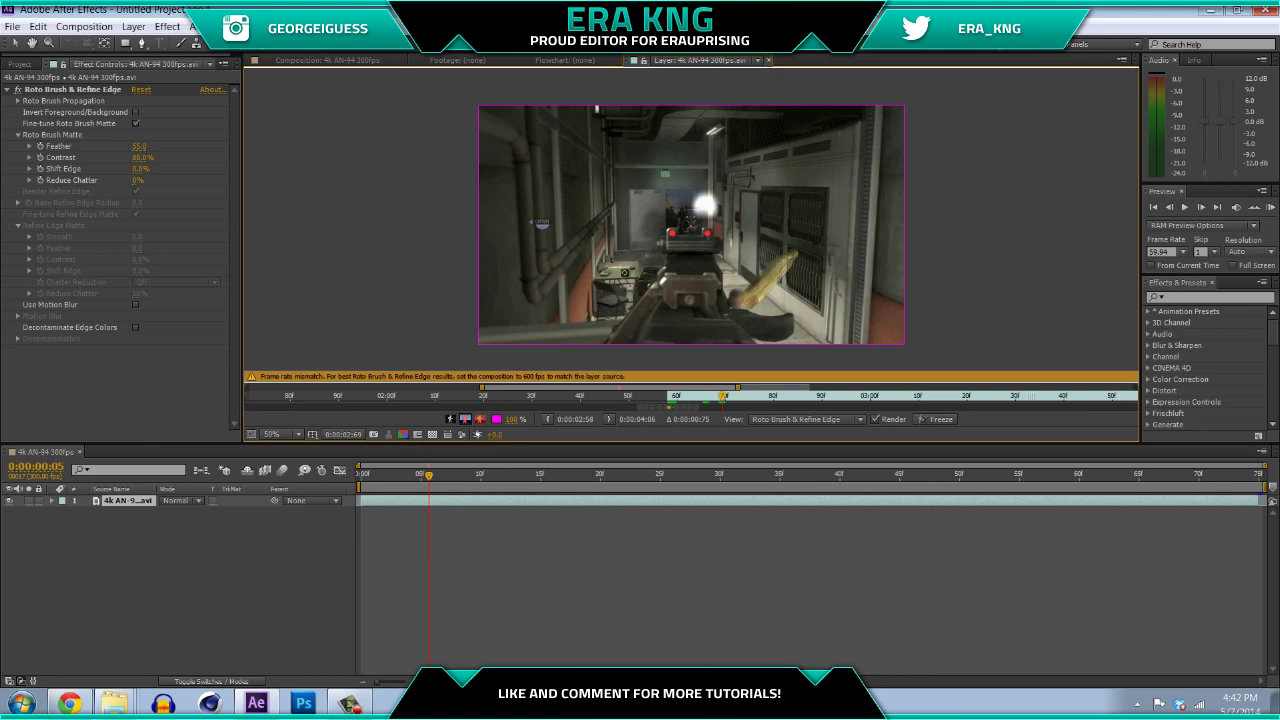
pyautogui.click(674, 397)
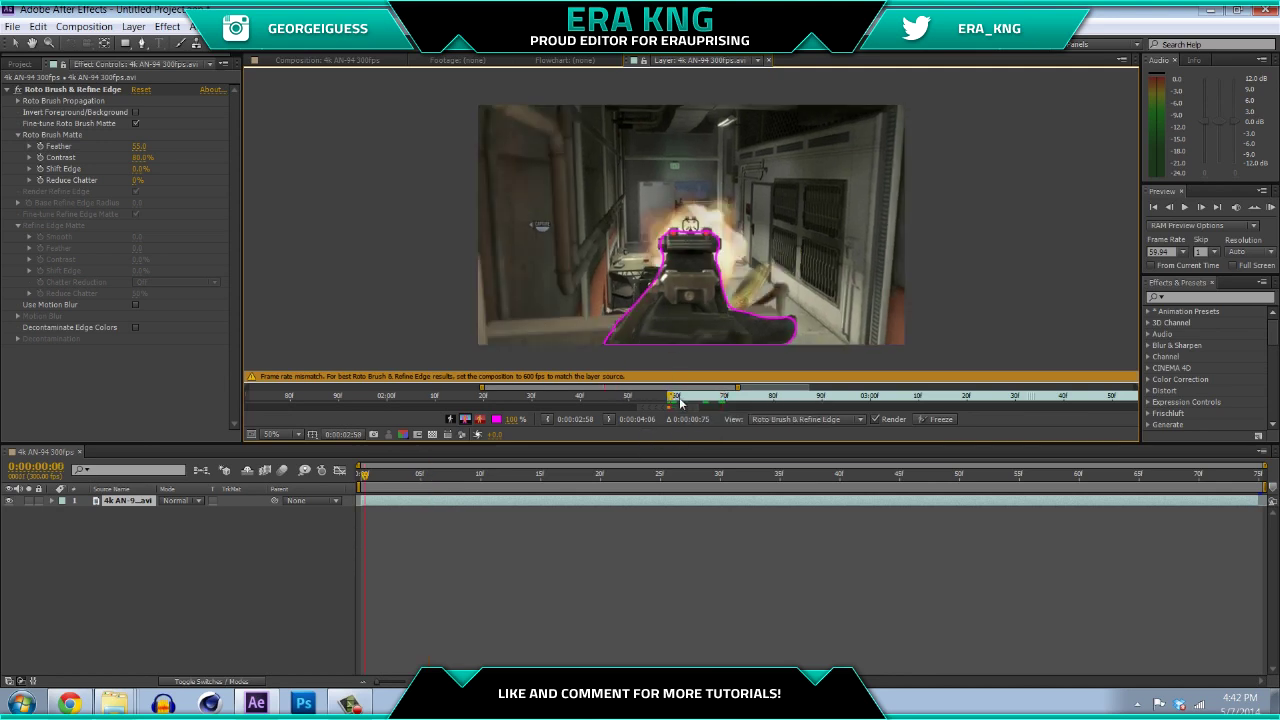
pyautogui.click(719, 475)
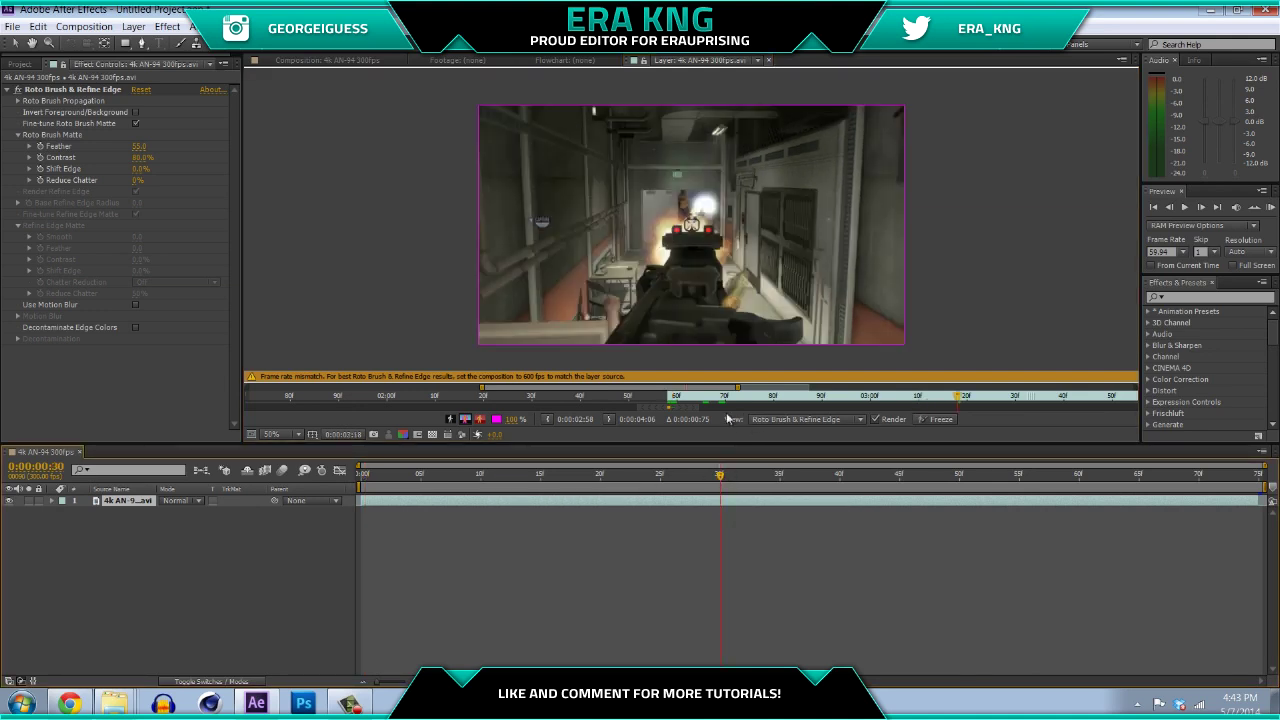
pyautogui.moveTo(697, 406); pyautogui.dragTo(957, 412)
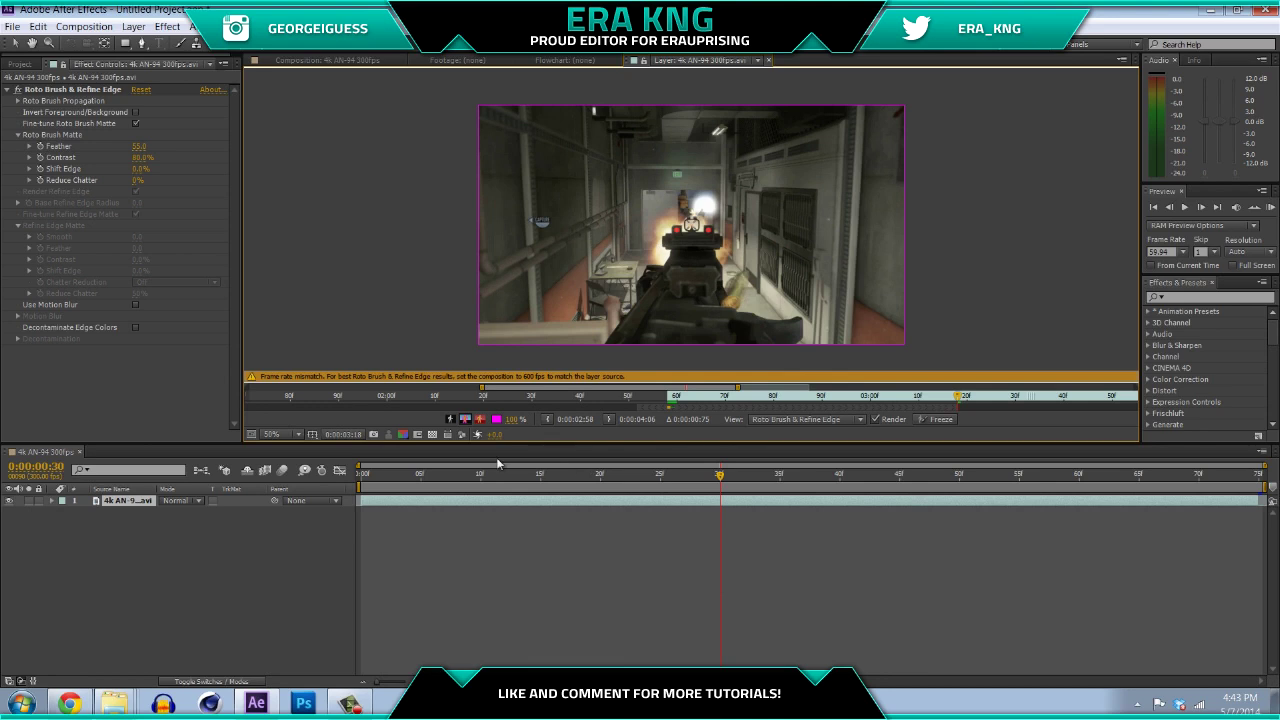
pyautogui.click(418, 473)
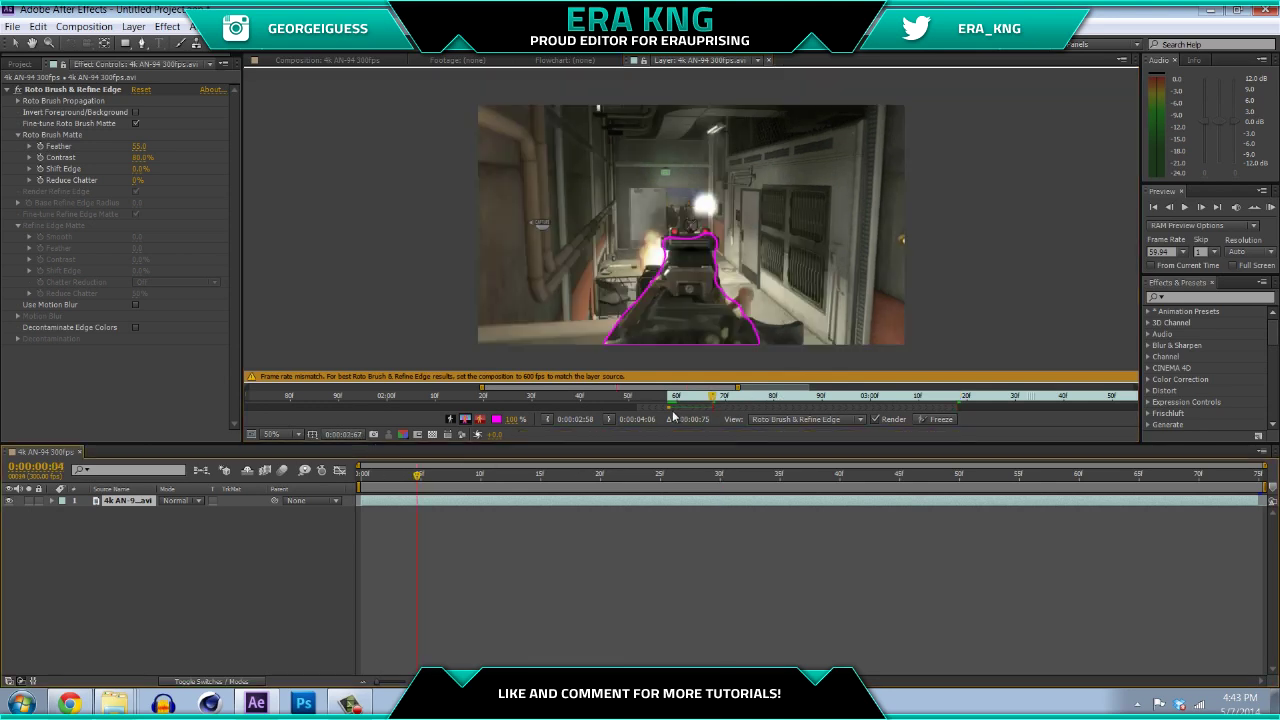
pyautogui.click(388, 475)
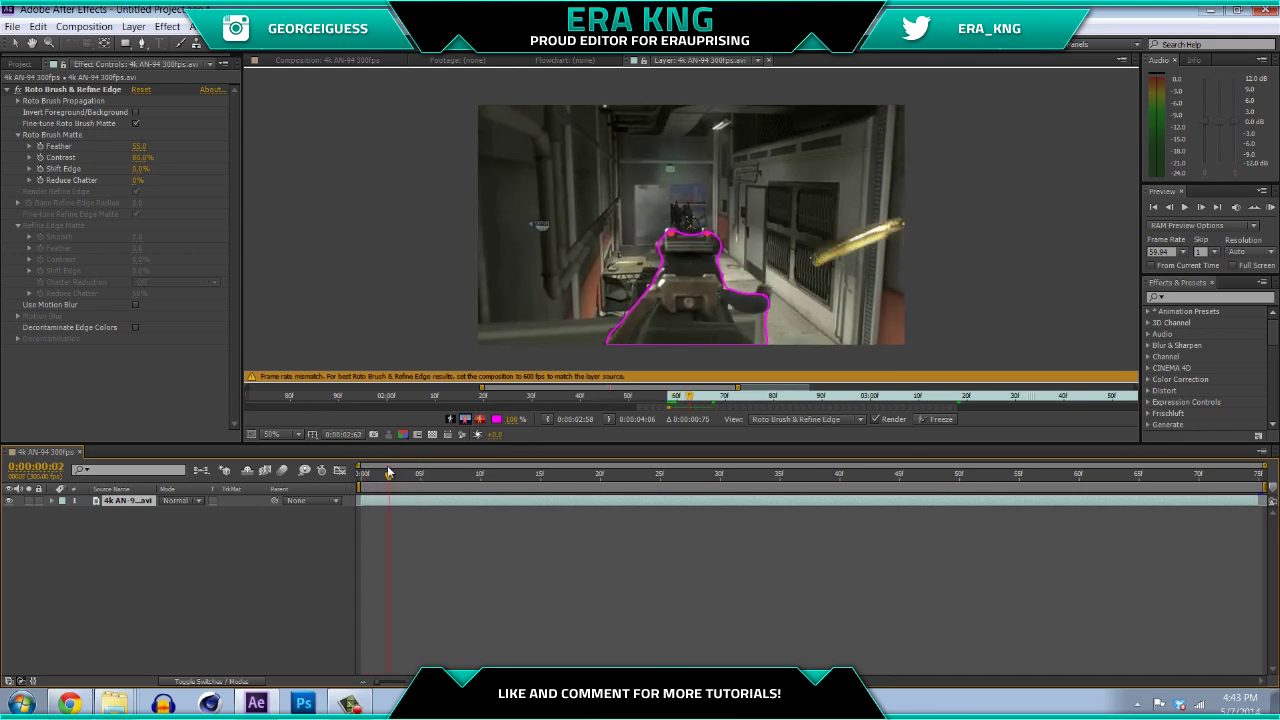
pyautogui.moveTo(389, 473); pyautogui.dragTo(418, 476)
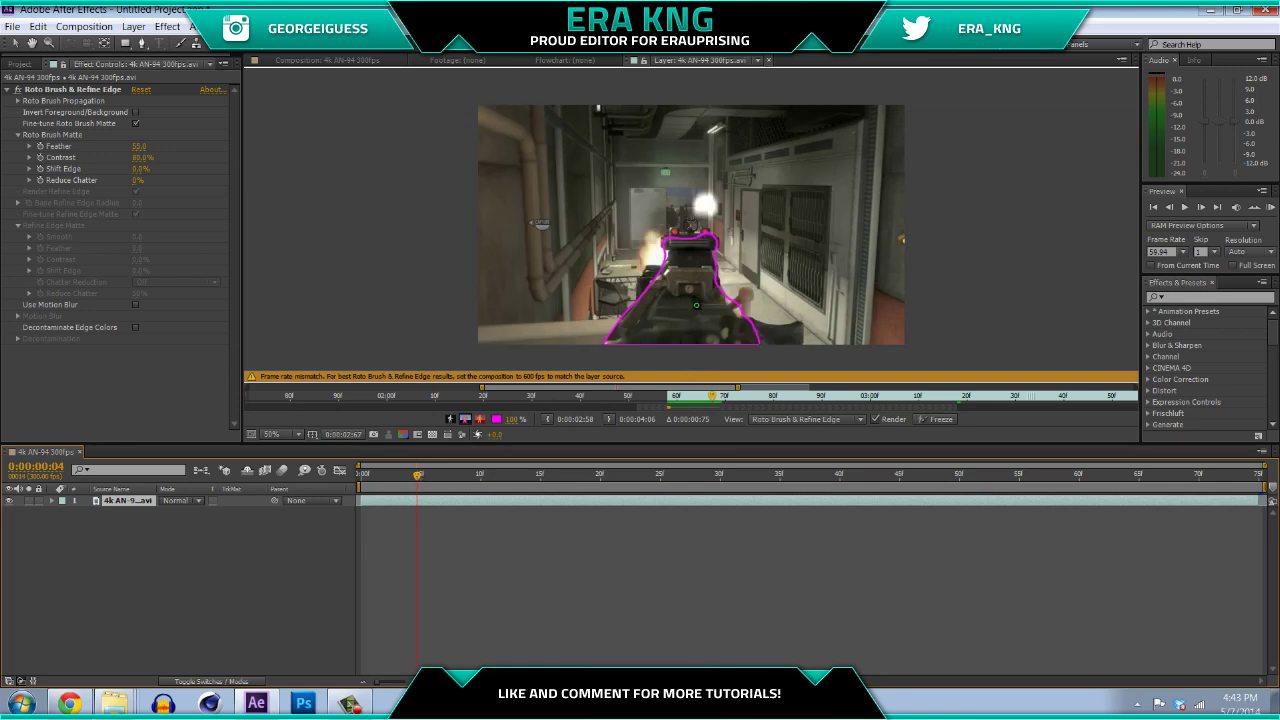
# Add the gun's sight, lower right and top to the foreground across frames 5–10.
pyautogui.moveTo(675, 233); pyautogui.dragTo(691, 241)
pyautogui.moveTo(750, 333); pyautogui.dragTo(798, 340)
pyautogui.moveTo(427, 474); pyautogui.dragTo(461, 476)
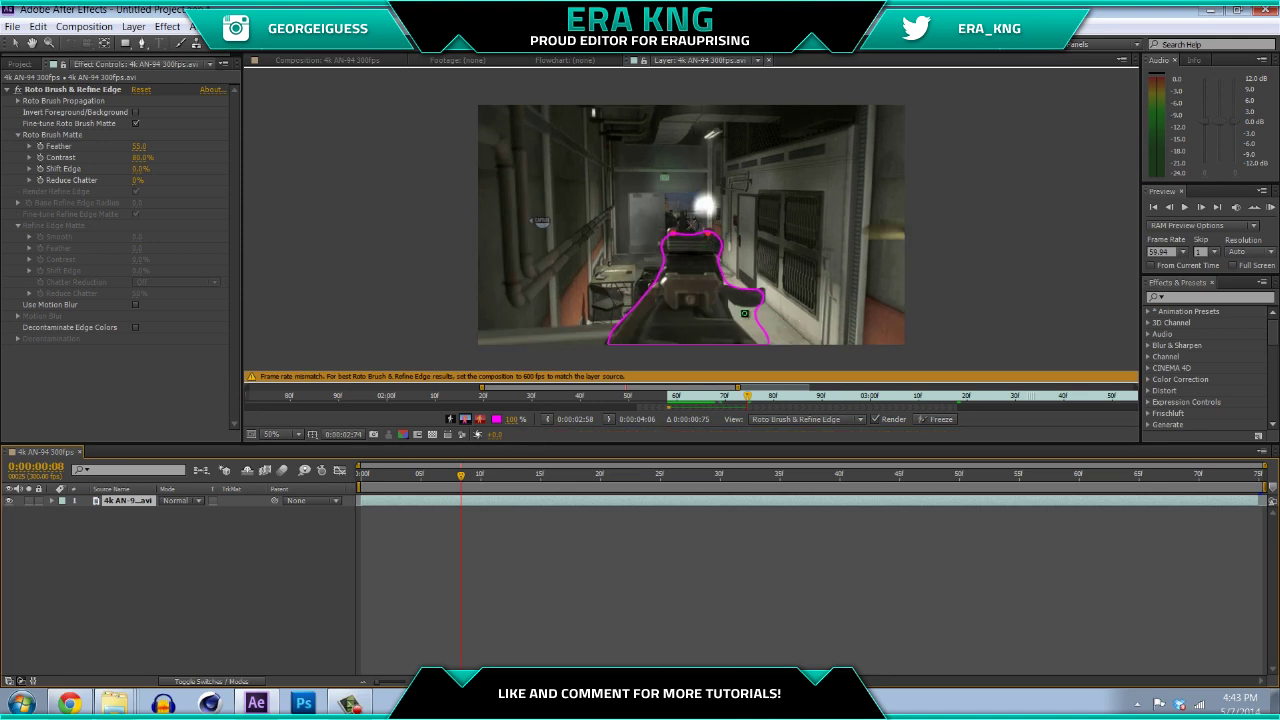
pyautogui.click(489, 478)
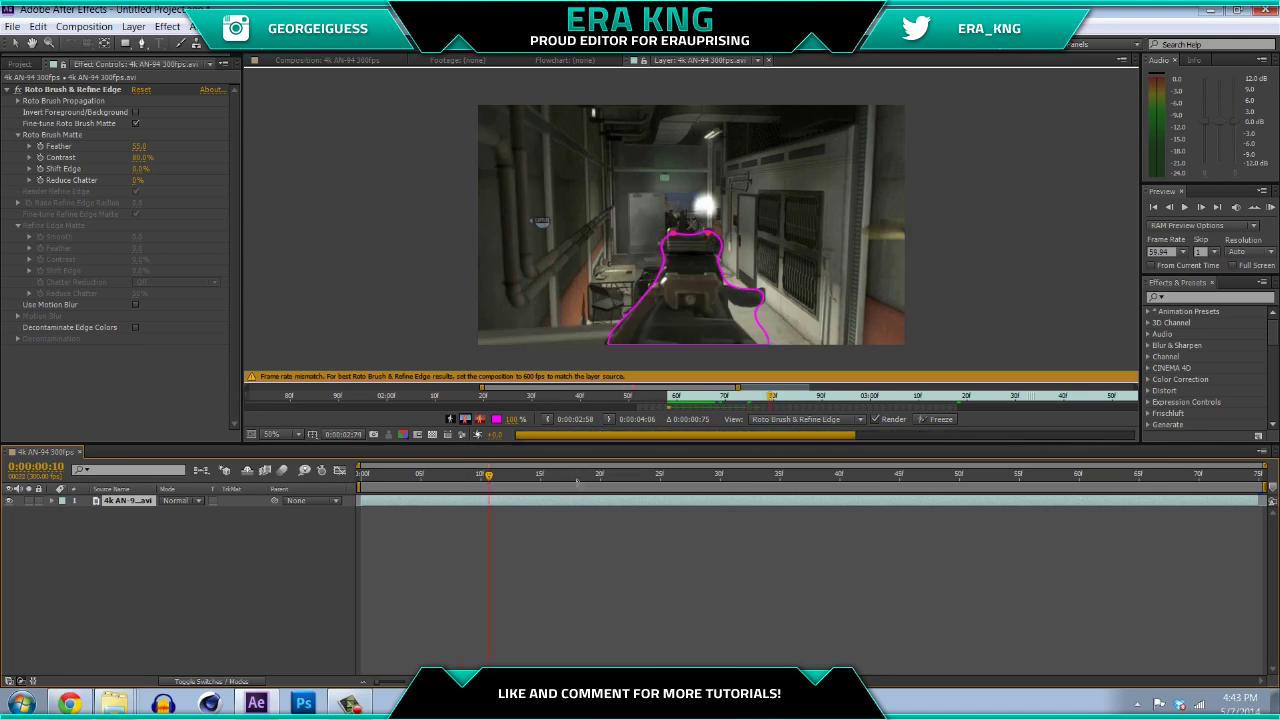
pyautogui.moveTo(684, 246)
pyautogui.mouseDown()
pyautogui.moveTo(706, 238)
pyautogui.moveTo(670, 242)
pyautogui.mouseUp()
pyautogui.moveTo(491, 477); pyautogui.dragTo(481, 480)
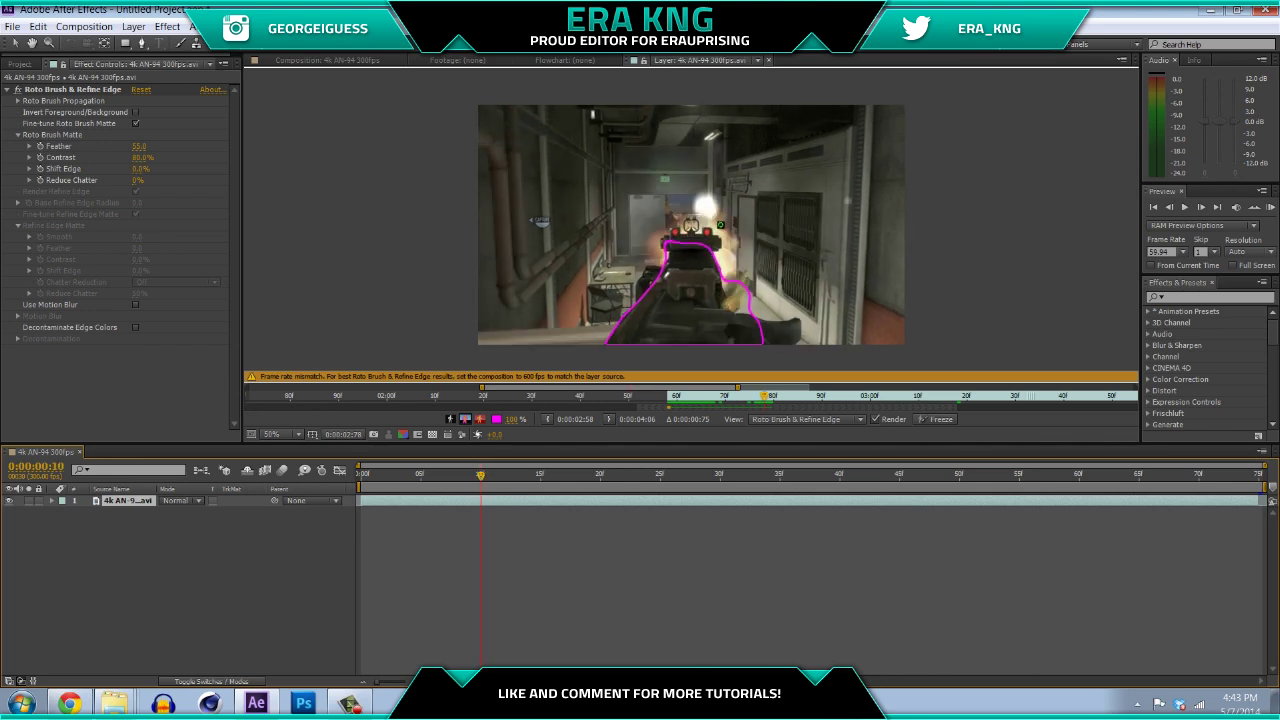
# On frames 9–10, add the sight and lower gun, subtract stray area, widen the left side, then propagate to frame 13.
pyautogui.click(1169, 207)
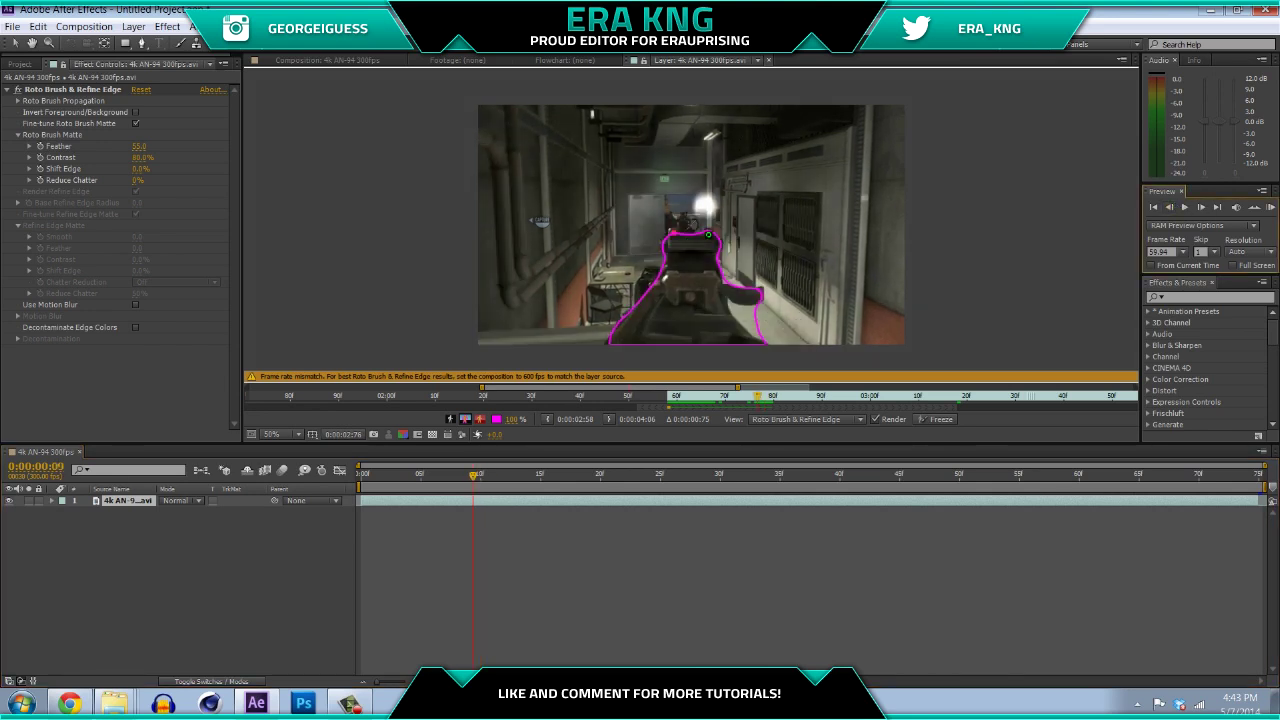
pyautogui.click(1201, 207)
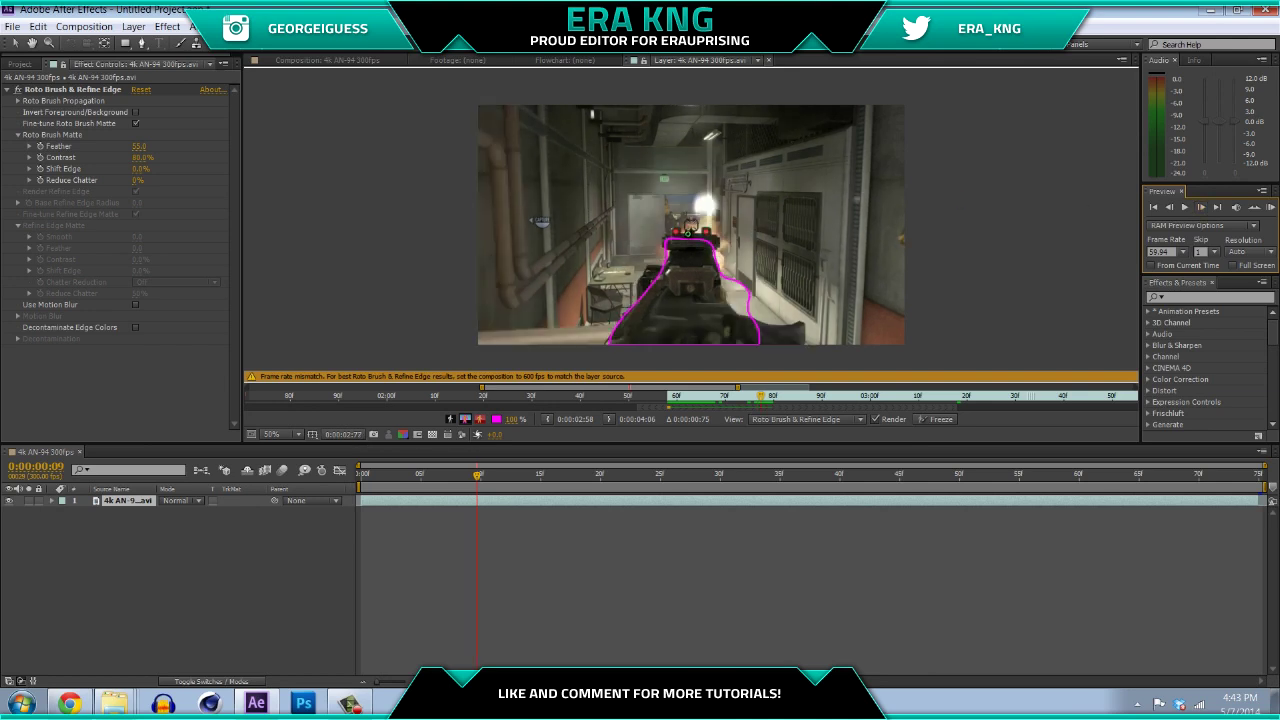
pyautogui.moveTo(678, 235); pyautogui.dragTo(712, 237)
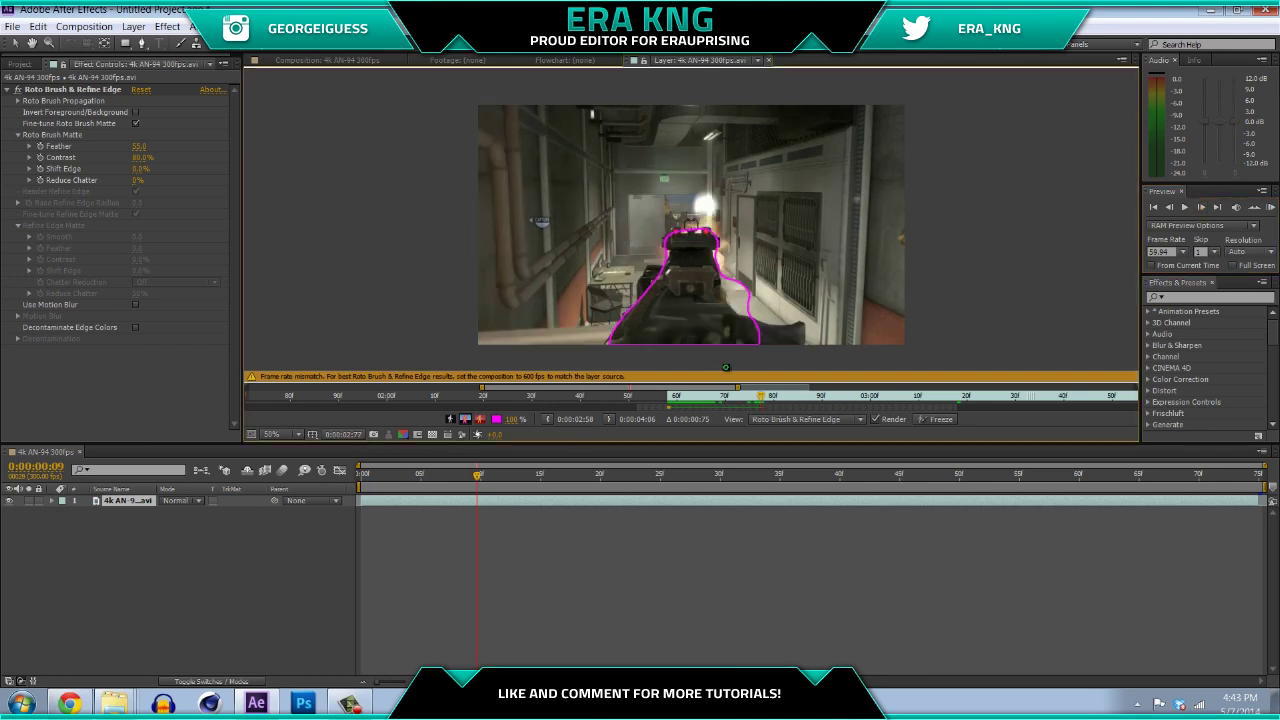
pyautogui.moveTo(736, 329); pyautogui.dragTo(800, 331)
pyautogui.moveTo(734, 279); pyautogui.dragTo(763, 303)
pyautogui.moveTo(657, 270); pyautogui.dragTo(657, 320)
pyautogui.click(516, 473)
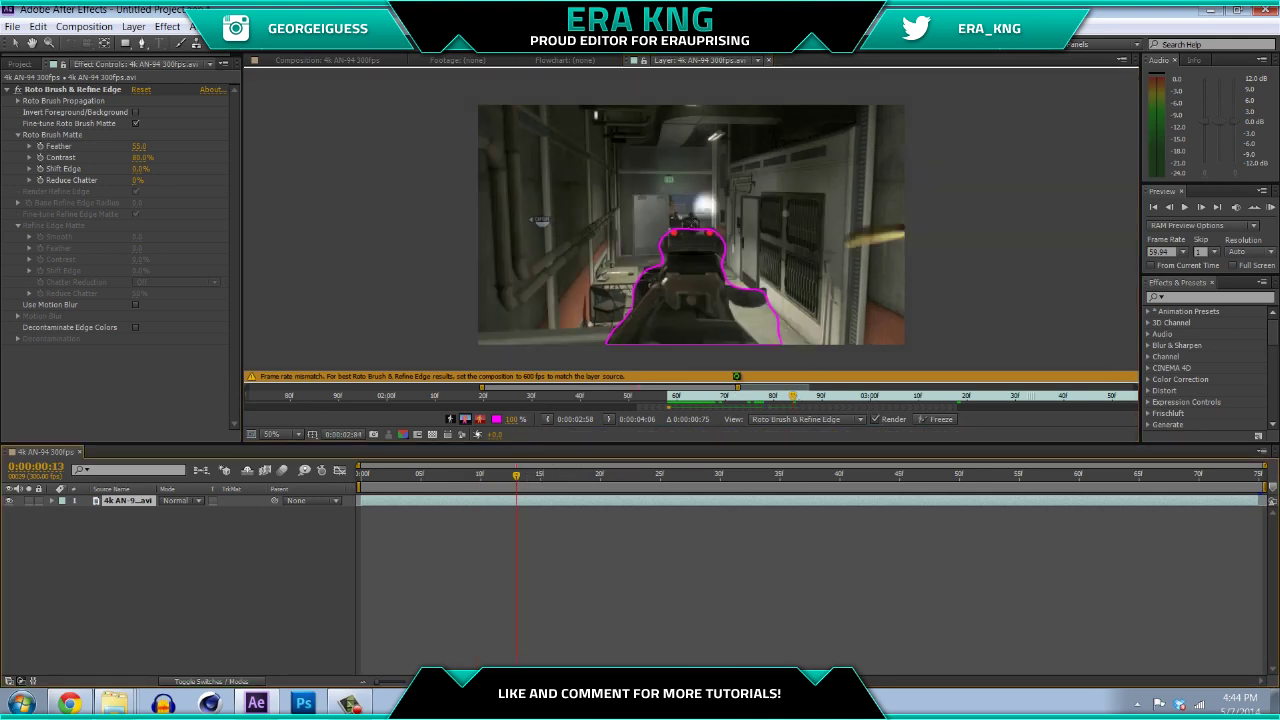
# Propagate the outline to frames 17 and 23, review around frame 19, then reach frame 25.
pyautogui.click(569, 474)
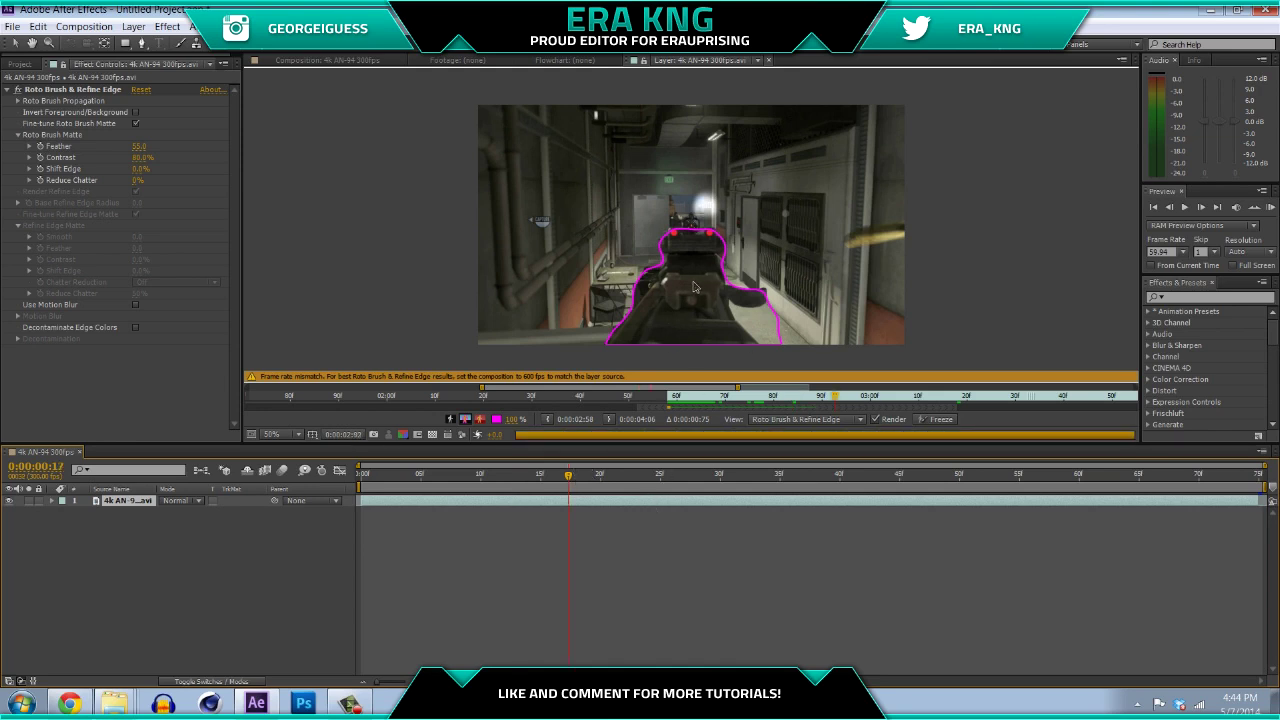
pyautogui.click(636, 474)
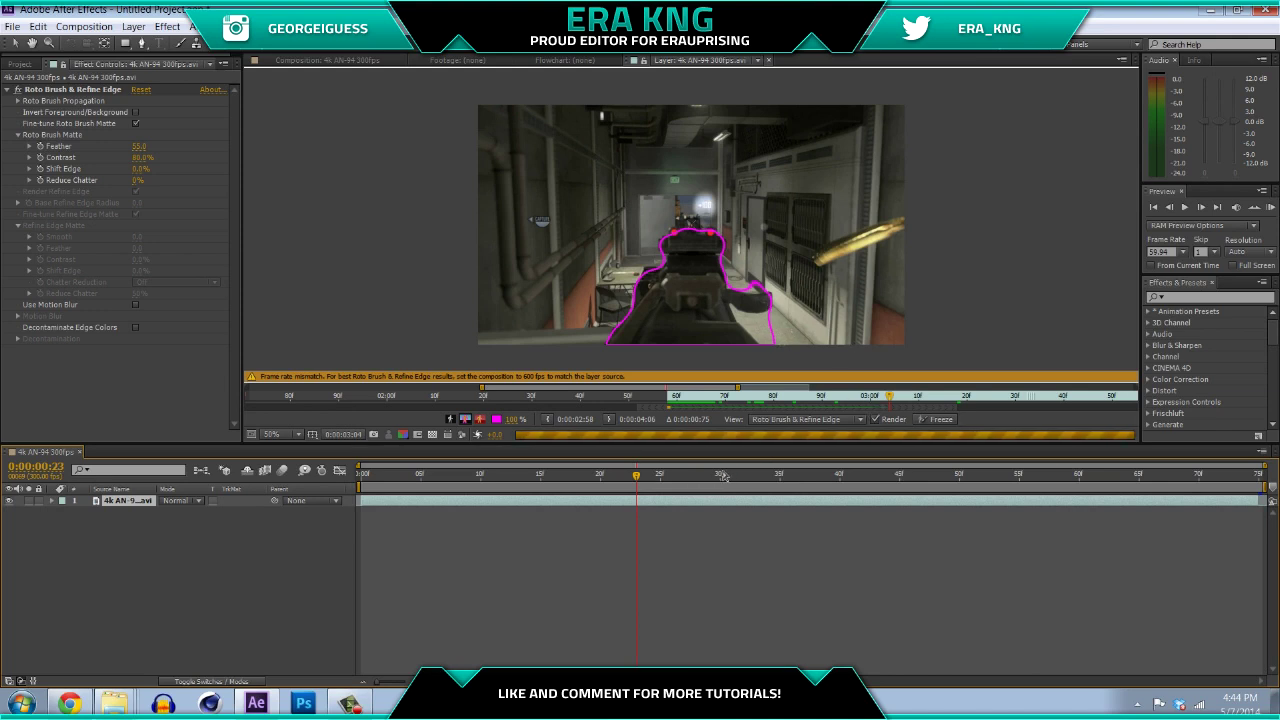
pyautogui.moveTo(634, 471); pyautogui.dragTo(600, 471)
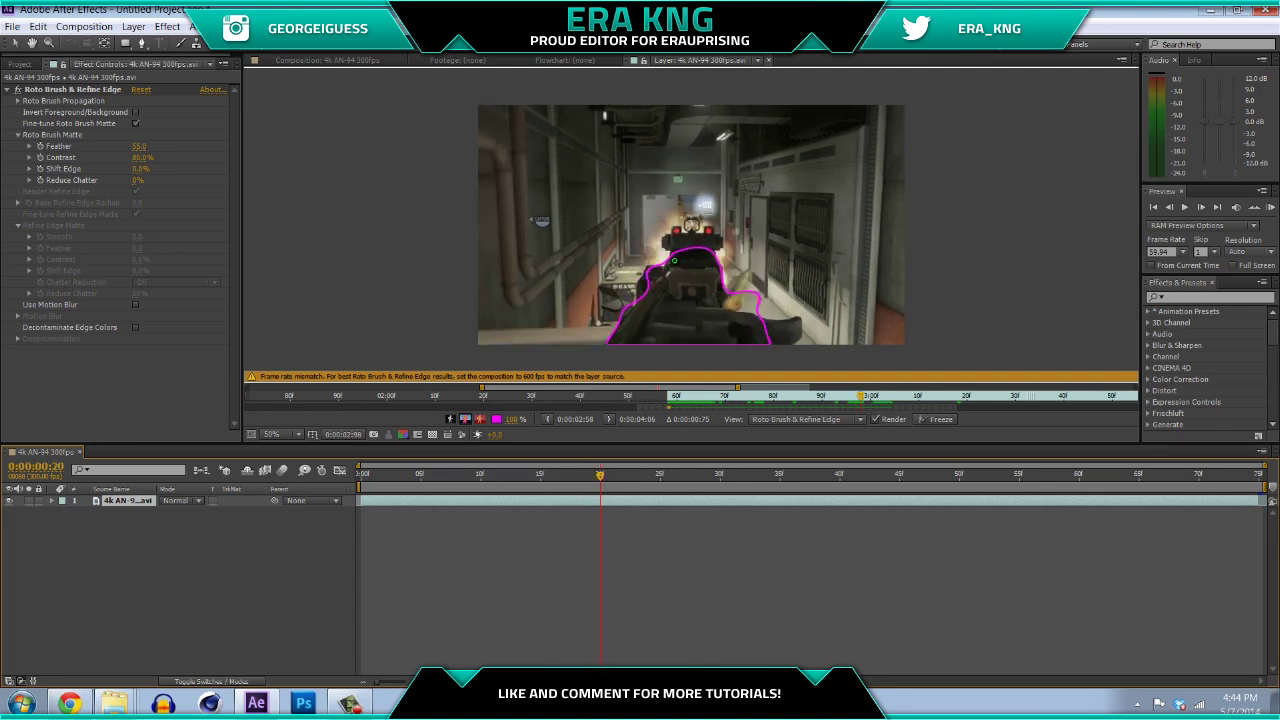
pyautogui.click(660, 472)
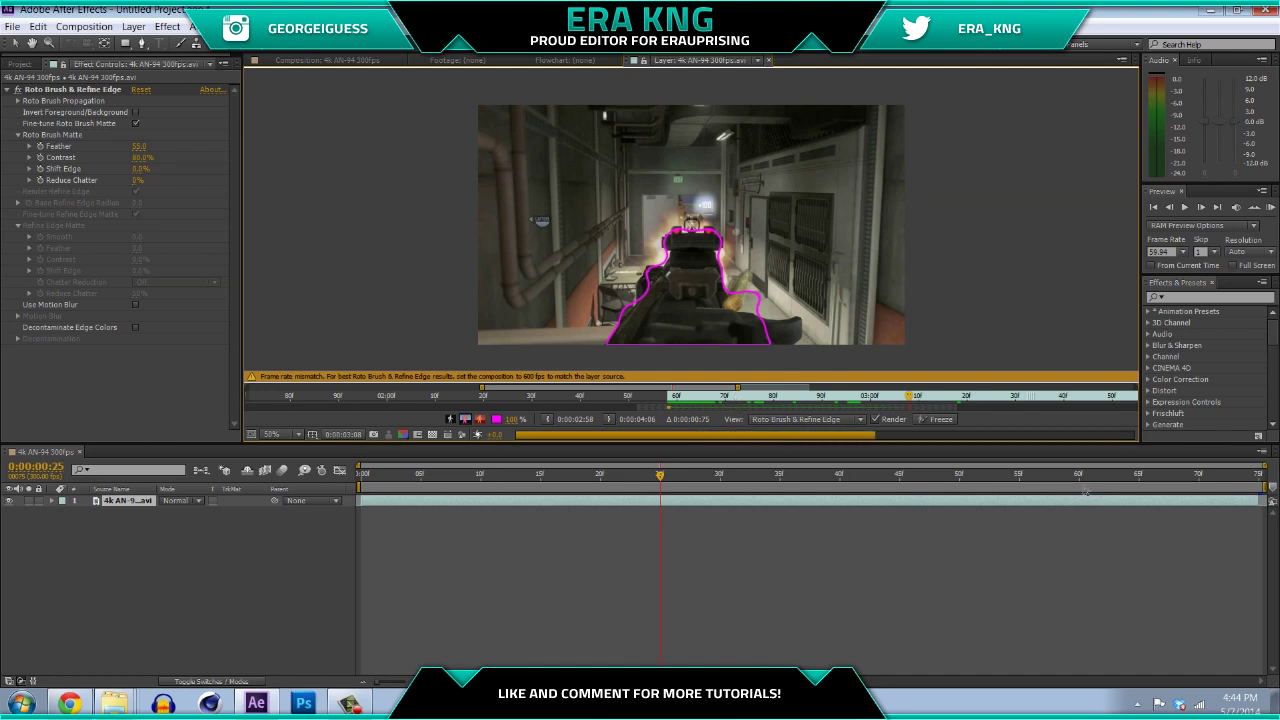
# Add foreground strokes for the gun's upper part and sight on frames 24 and 25.
pyautogui.moveTo(693, 280); pyautogui.dragTo(692, 242)
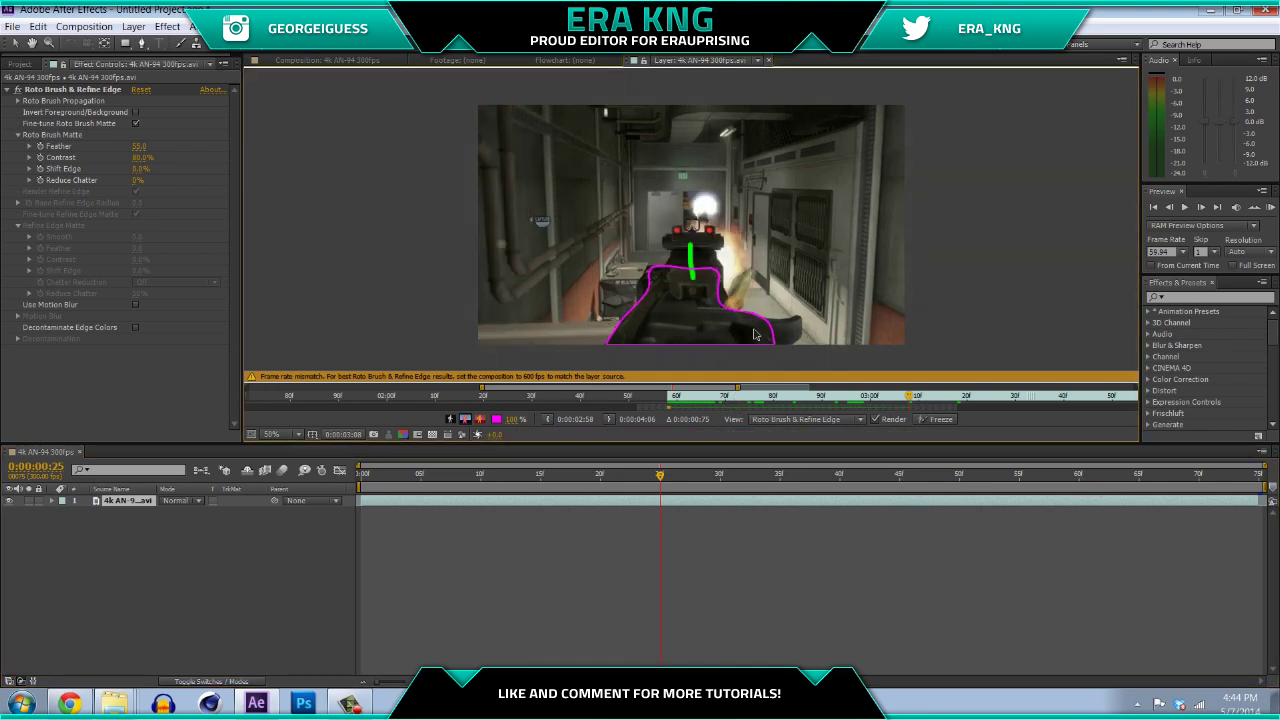
pyautogui.click(657, 477)
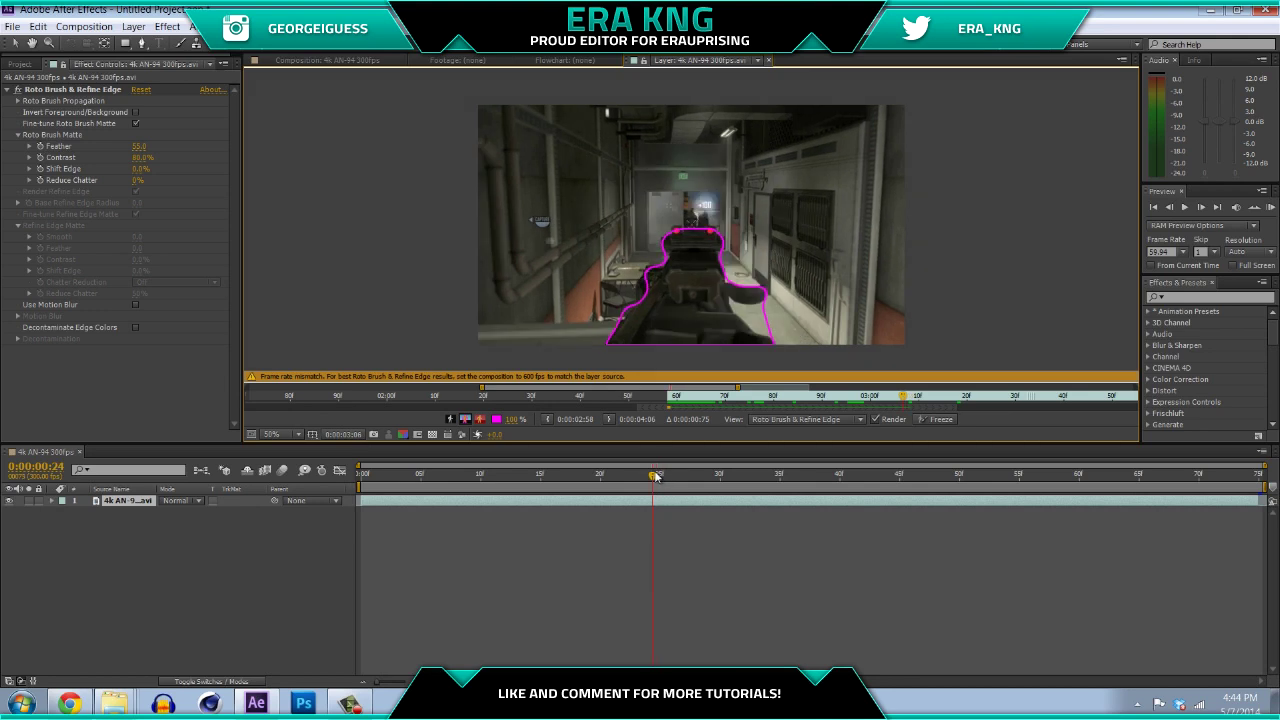
pyautogui.moveTo(682, 298); pyautogui.dragTo(694, 243)
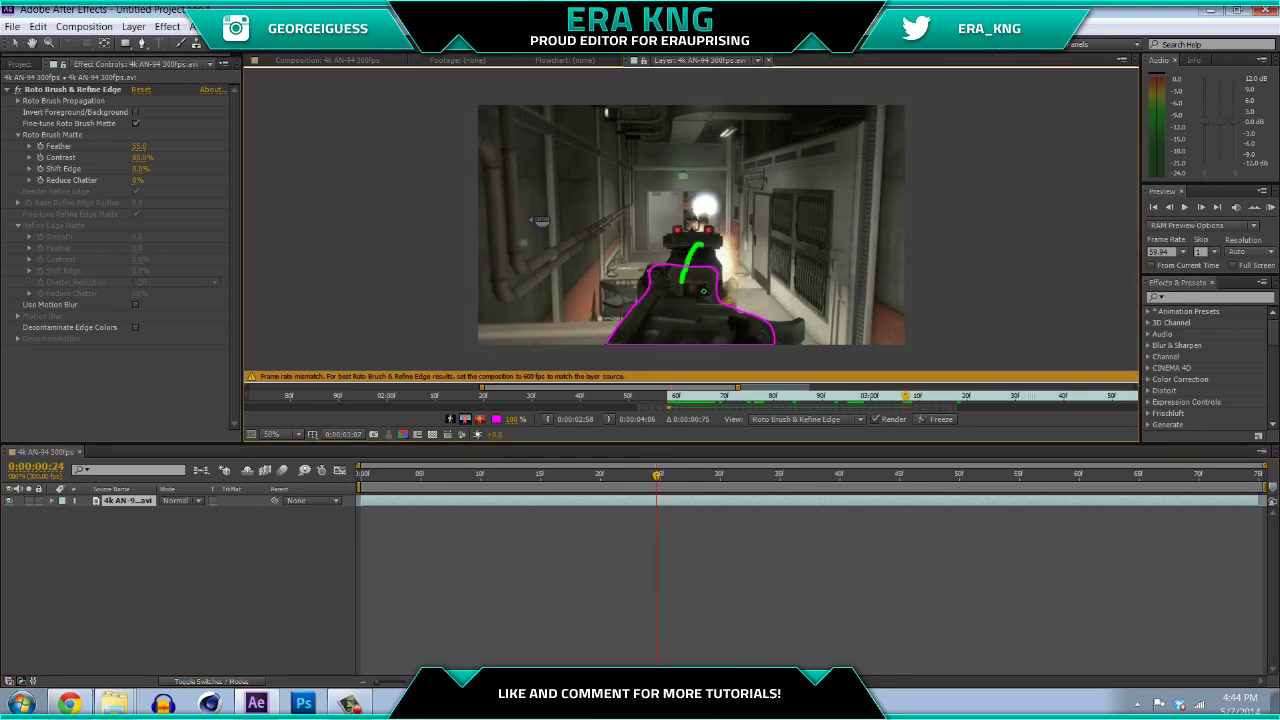
pyautogui.click(663, 478)
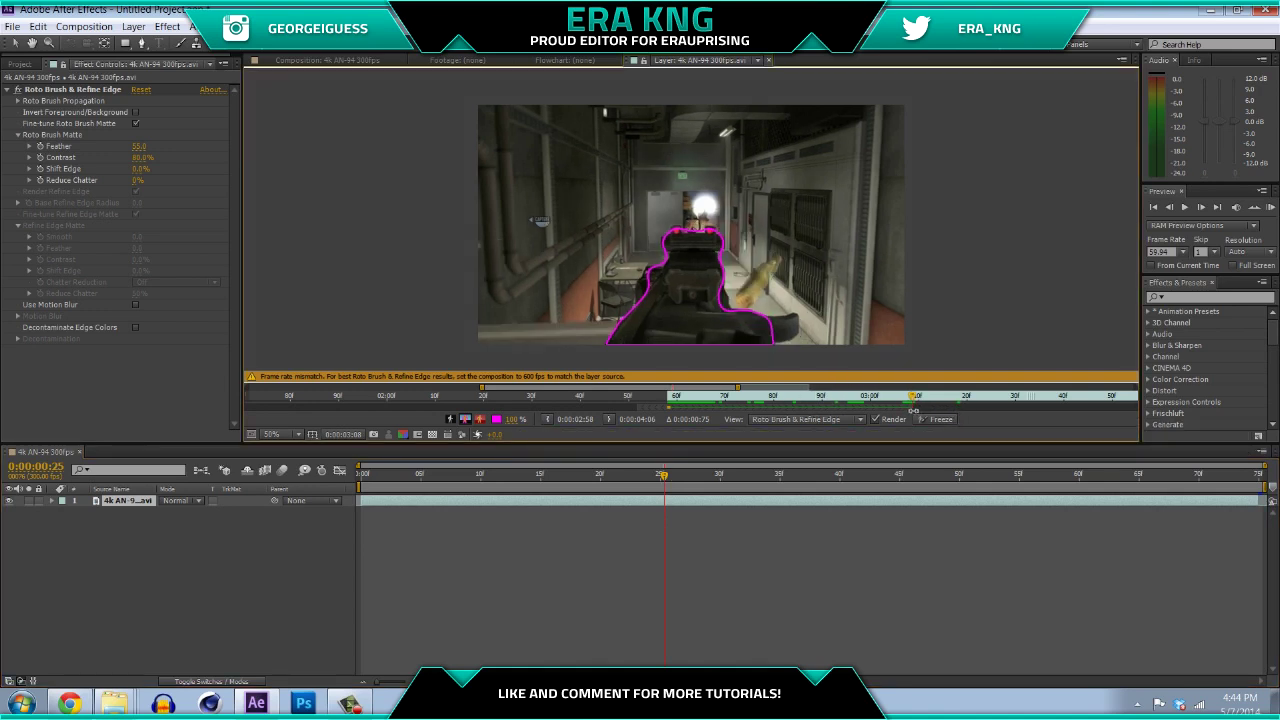
# Freeze the Roto Brush matte across all 155 frames and bring up the work area menu.
pyautogui.click(938, 419)
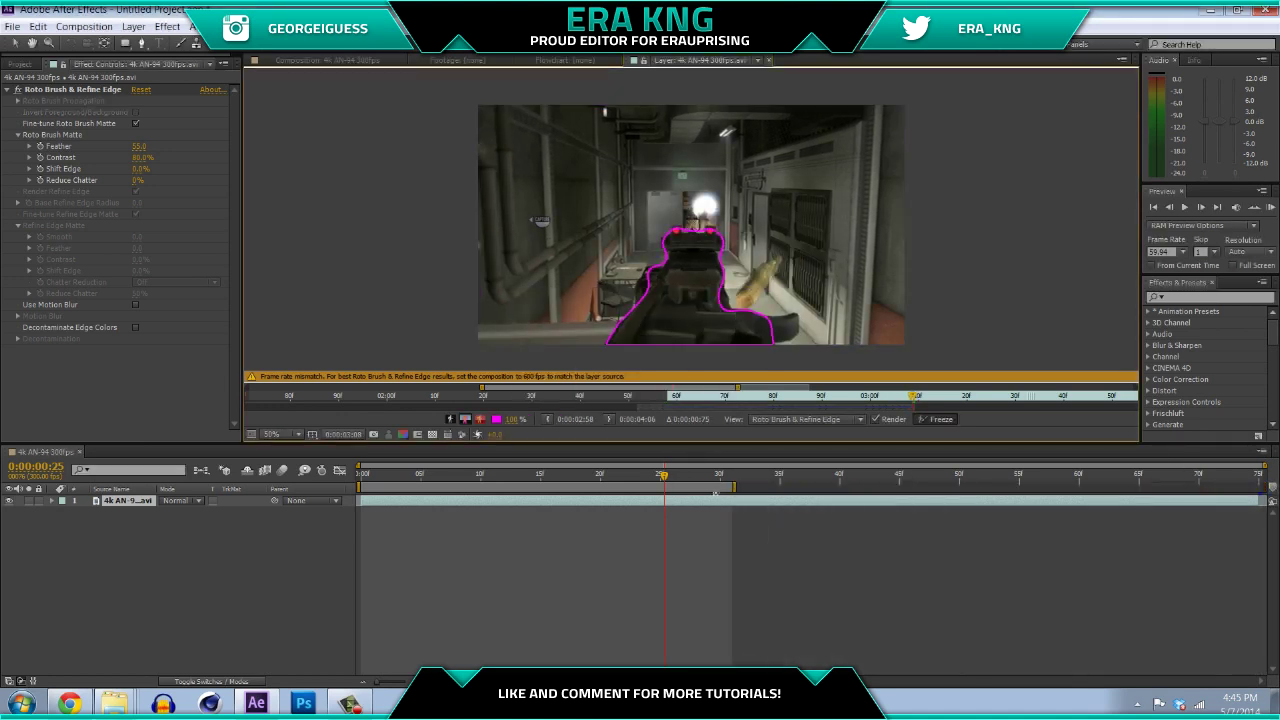
pyautogui.rightClick(662, 490)
# Trim the comp to the work area, preview the gun isolated on black, and duplicate the layer.
pyautogui.click(706, 526)
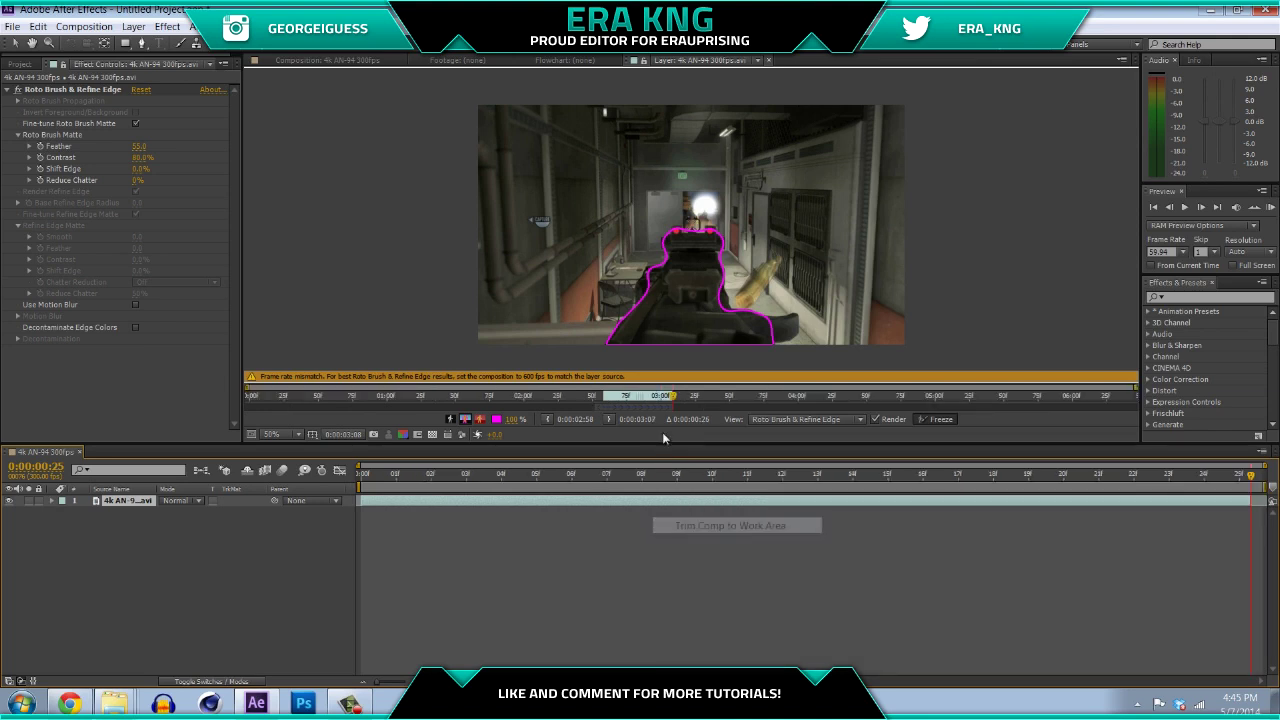
pyautogui.click(305, 64)
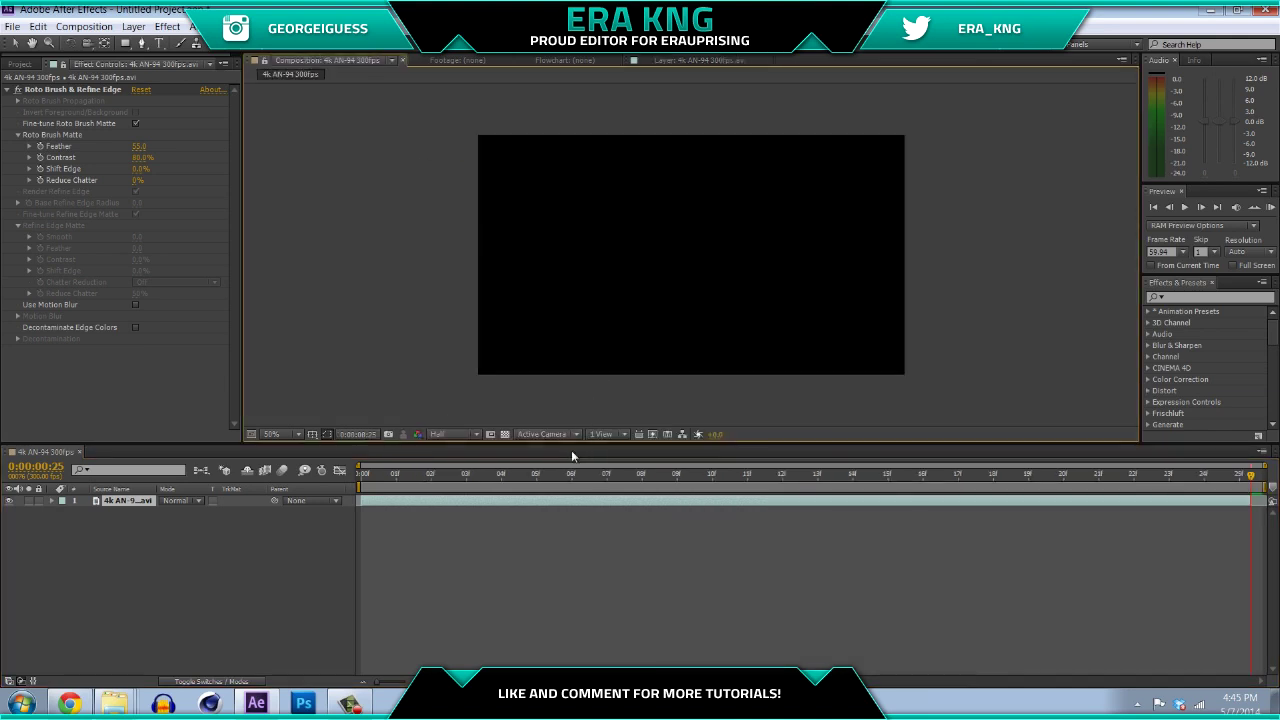
pyautogui.moveTo(570, 486); pyautogui.dragTo(953, 484)
pyautogui.press('KP_0')
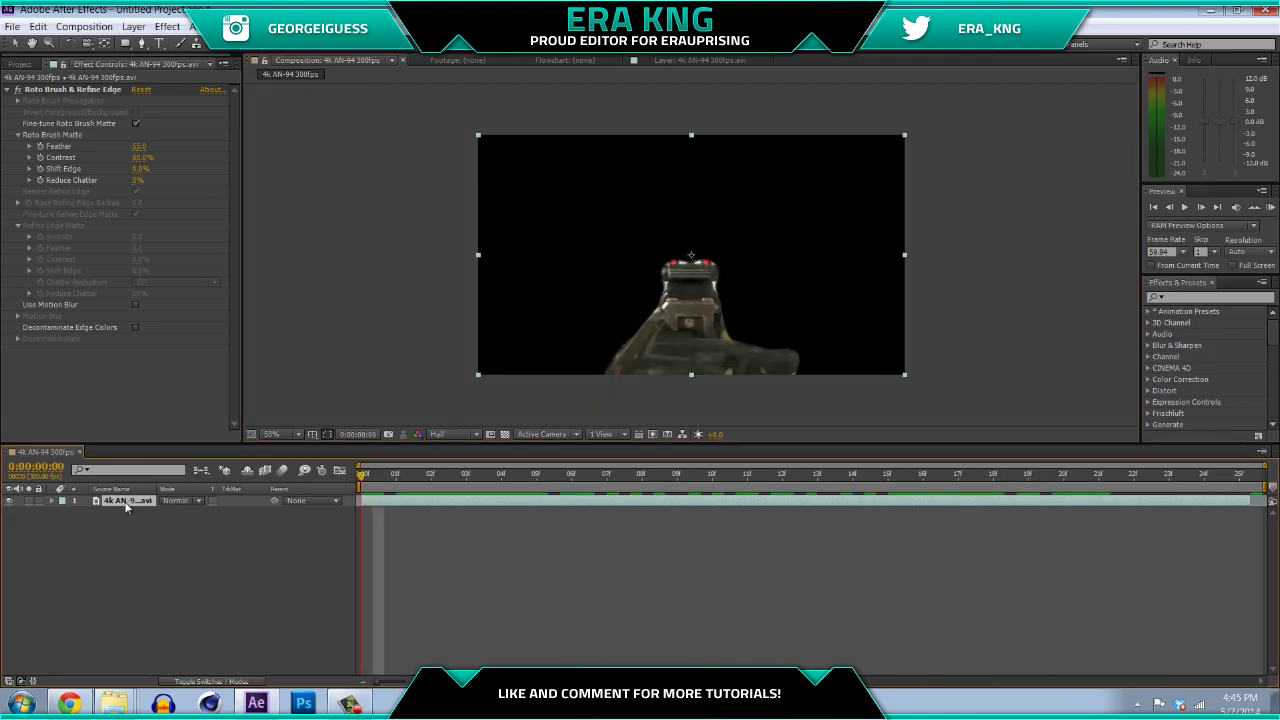
pyautogui.hotkey('ctrl', 'd')
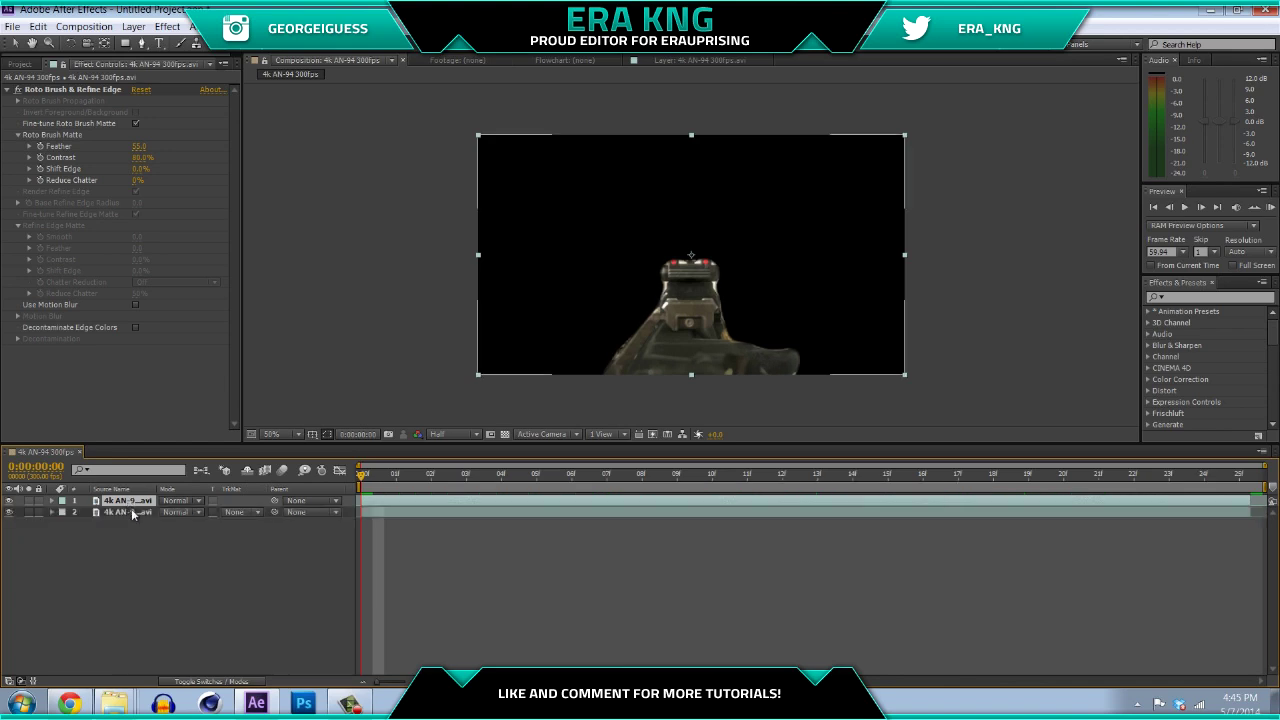
# Delete Roto Brush & Refine Edge from layer 2, preview both layers, then select layer 1's effect.
pyautogui.click(131, 511)
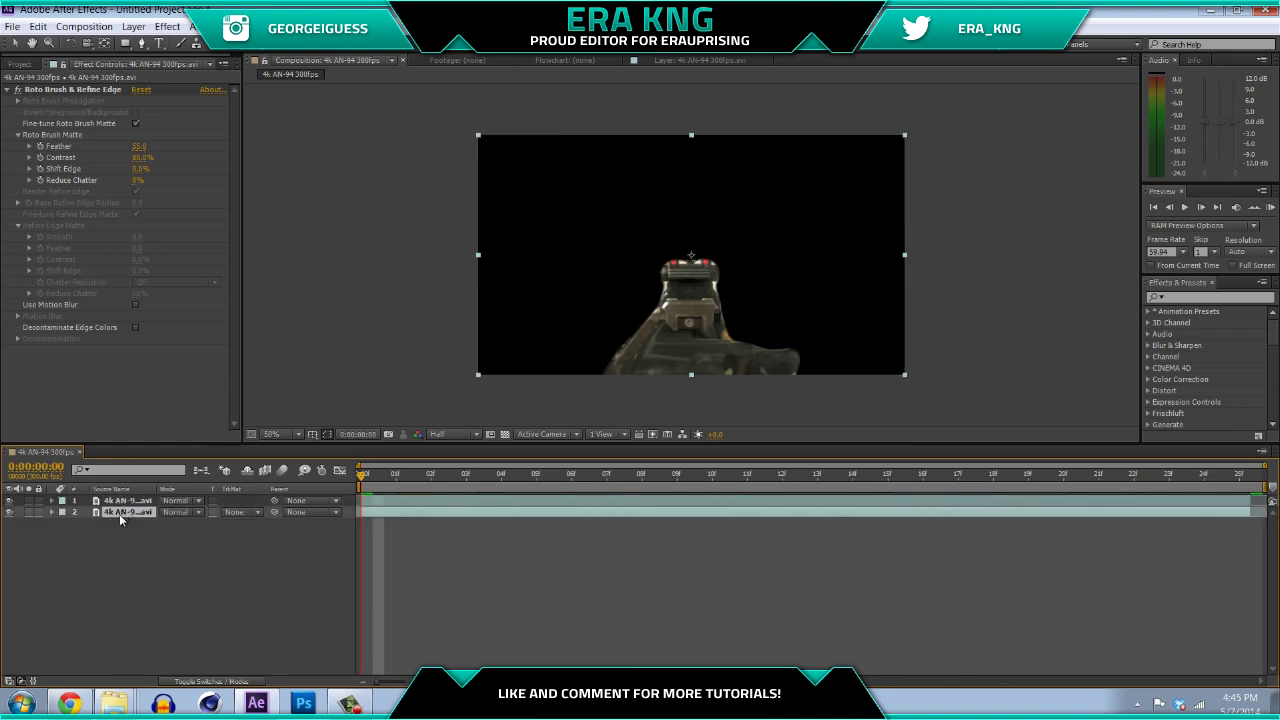
pyautogui.click(58, 89)
pyautogui.press('Delete')
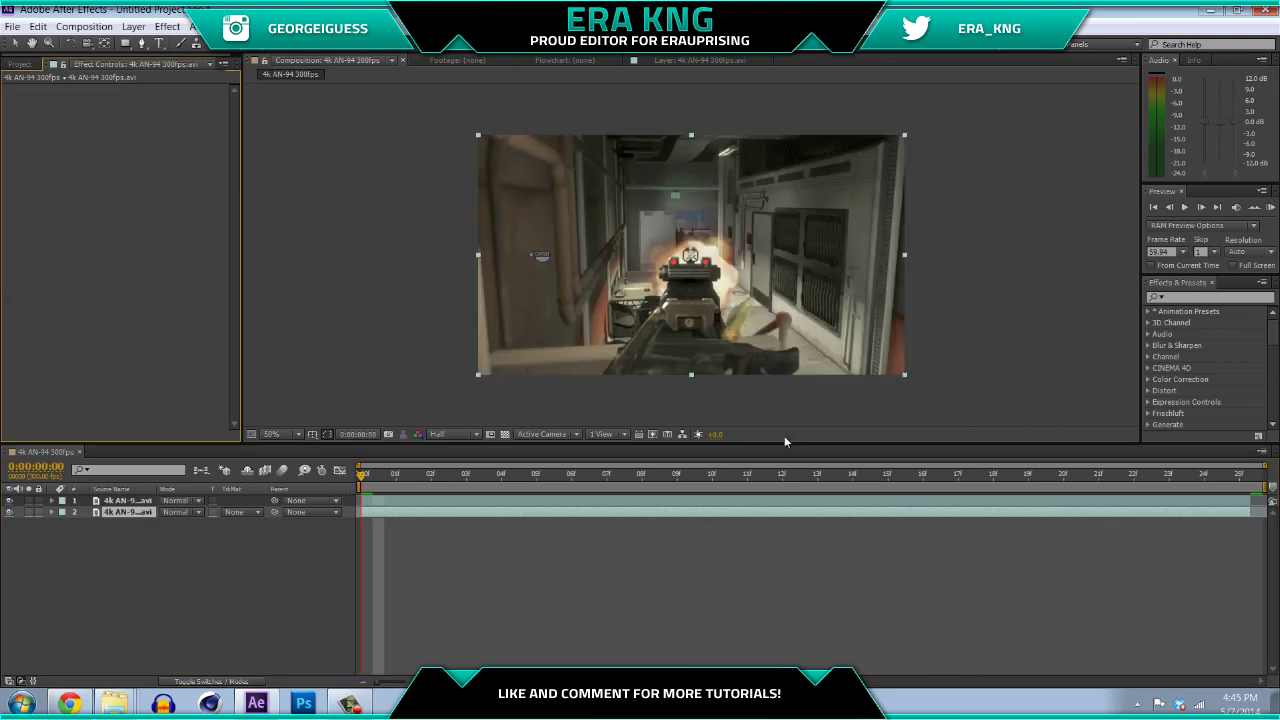
pyautogui.press('pagedown')
pyautogui.press('space')
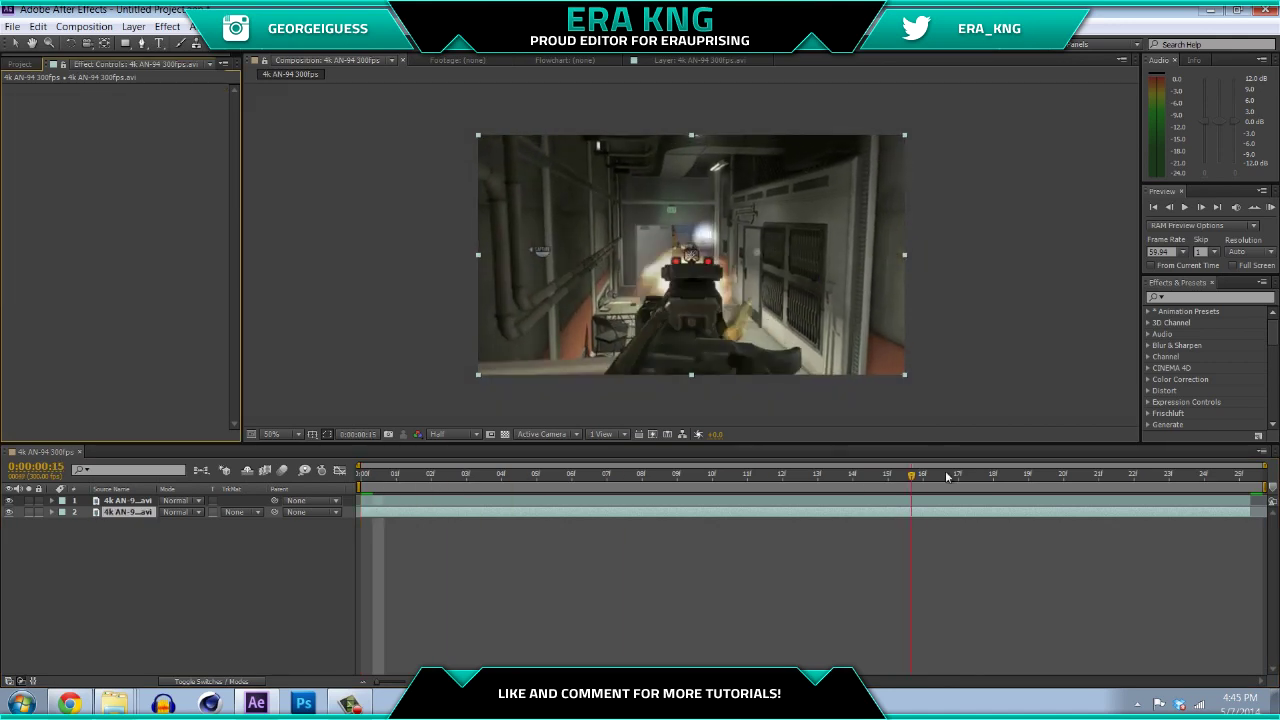
pyautogui.click(134, 500)
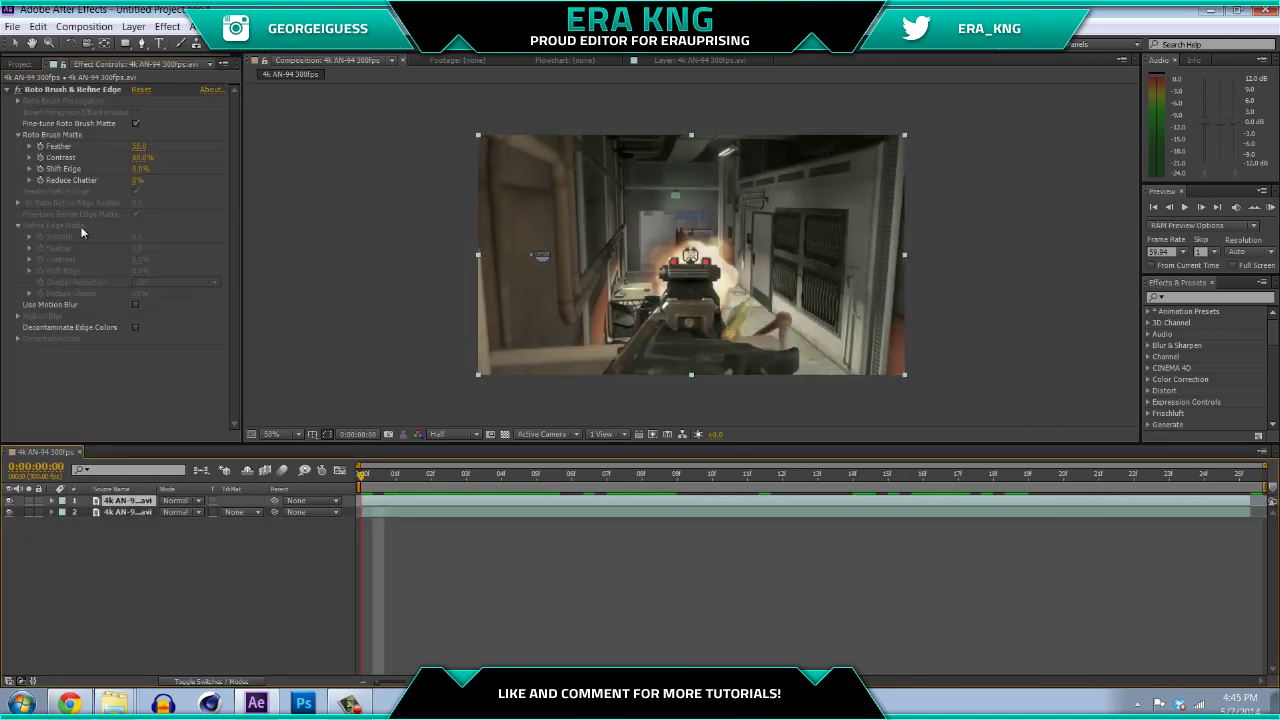
pyautogui.click(58, 91)
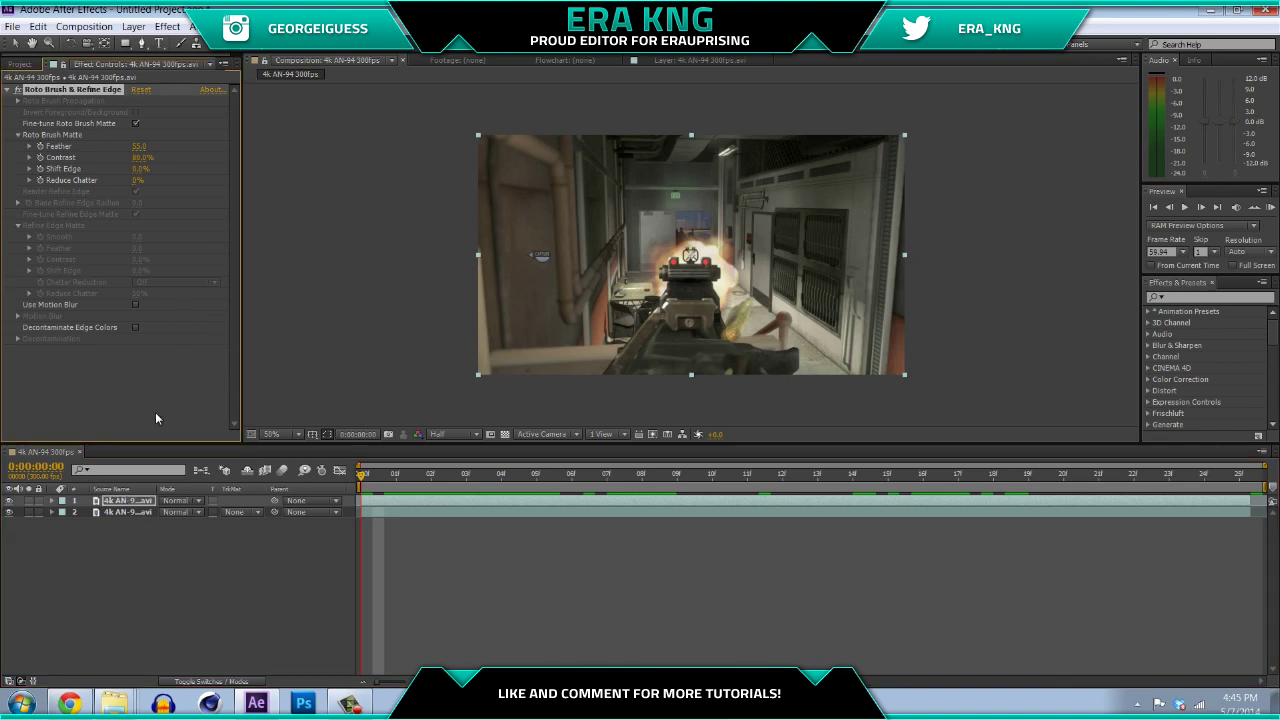